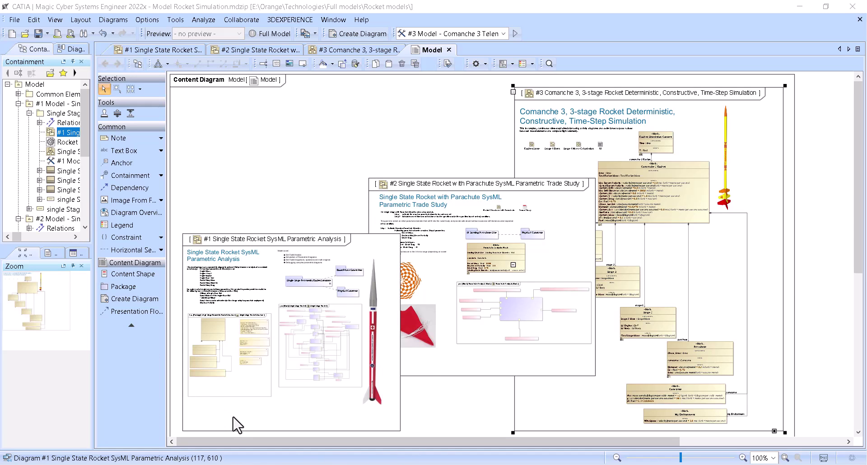
# Step: Run the #3 Model - Comanche 3 Telemetry with Animation simulation and move its dashboard clear of the diagram area
pyautogui.moveTo(521, 392)
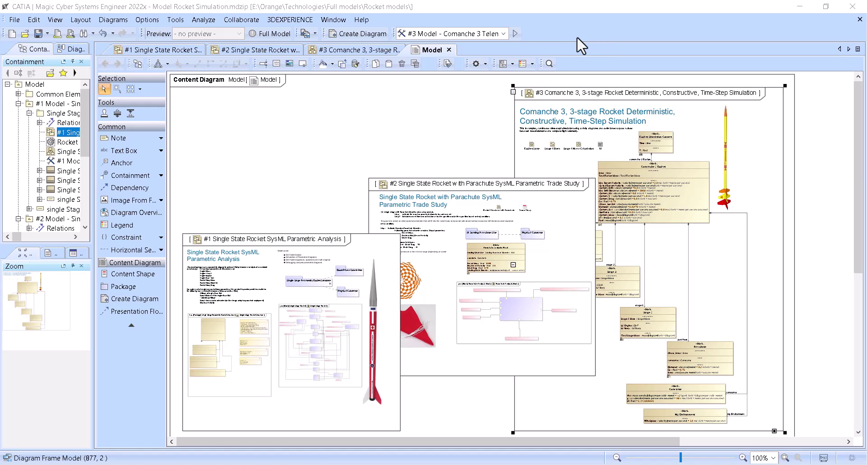
pyautogui.click(517, 35)
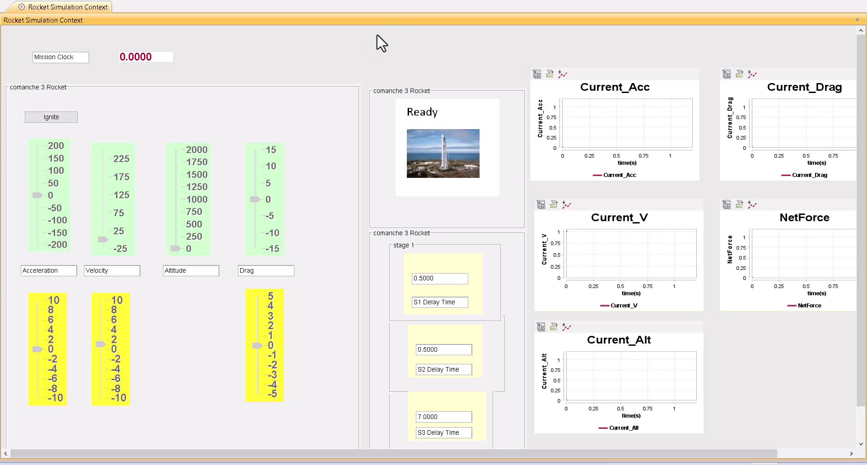
pyautogui.moveTo(393, 4); pyautogui.dragTo(537, 237)
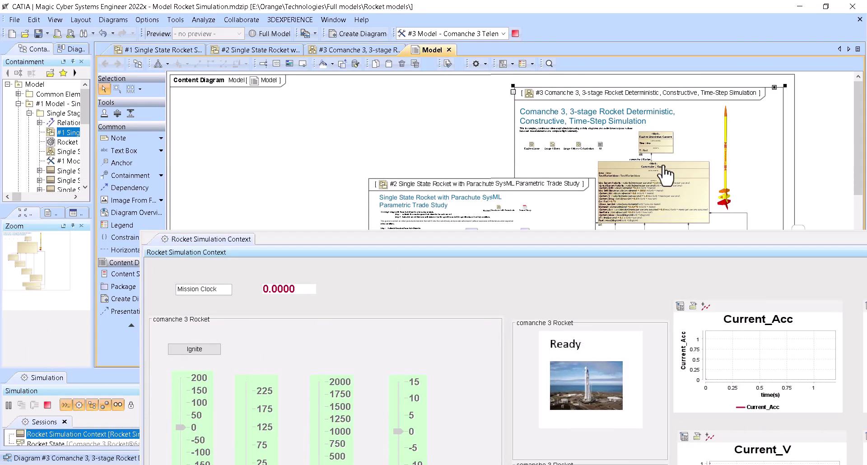
# Step: Open the #3 Comanche 3 overview diagram and, from it, the Rocket State state machine at its Idle state
pyautogui.doubleClick(656, 181)
pyautogui.scroll(2, 519, 135)
pyautogui.click(481, 132)
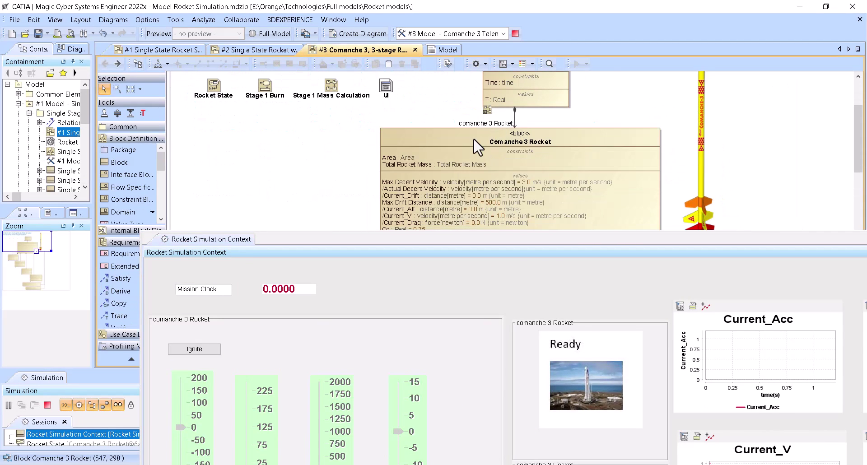
pyautogui.doubleClick(473, 137)
pyautogui.scroll(-3, 310, 167)
pyautogui.scroll(5, 310, 170)
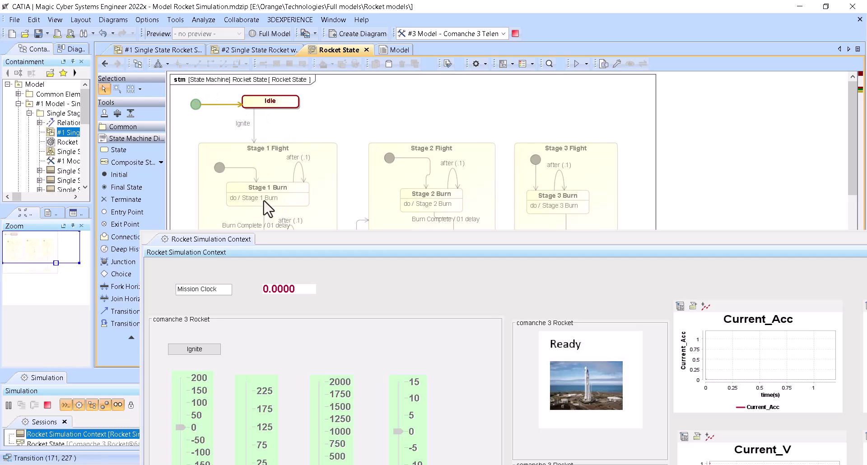
pyautogui.scroll(-3, 415, 141)
pyautogui.scroll(3, 412, 149)
# Step: Ignite the rocket in the simulation dashboard and reposition the dashboard to show the telemetry plots
pyautogui.click(206, 355)
pyautogui.moveTo(373, 244)
pyautogui.mouseDown()
pyautogui.moveTo(542, 155)
pyautogui.moveTo(573, 19)
pyautogui.moveTo(557, 23)
pyautogui.mouseUp()
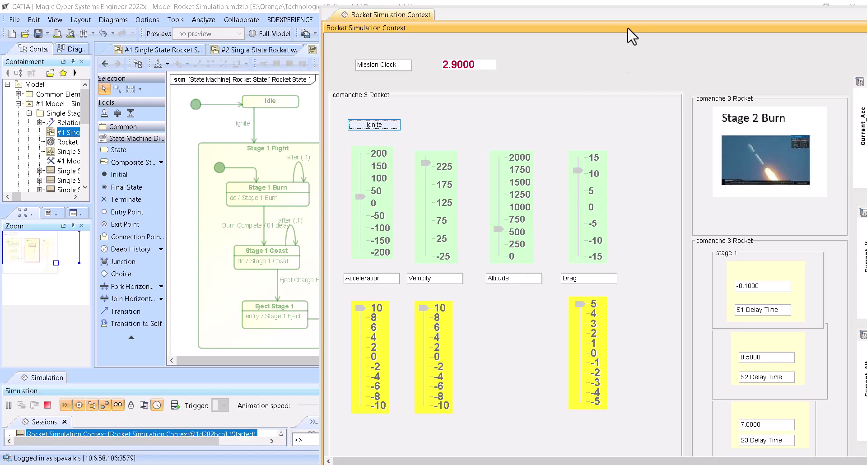
pyautogui.moveTo(633, 18); pyautogui.dragTo(213, 61)
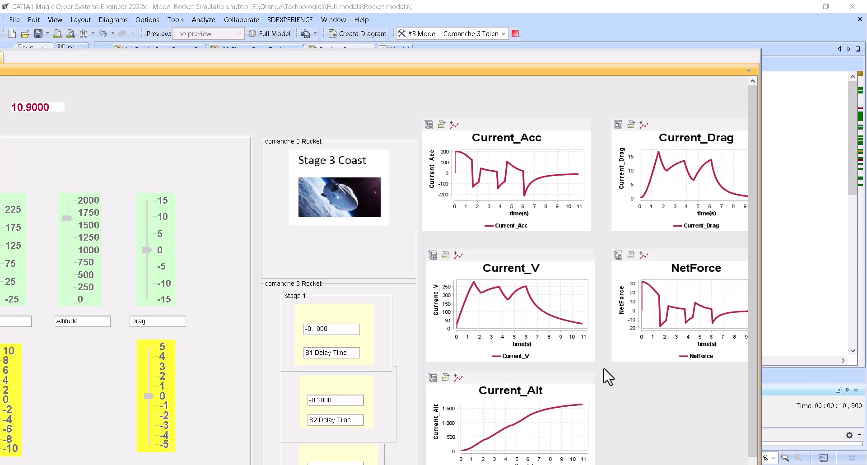
pyautogui.doubleClick(766, 262)
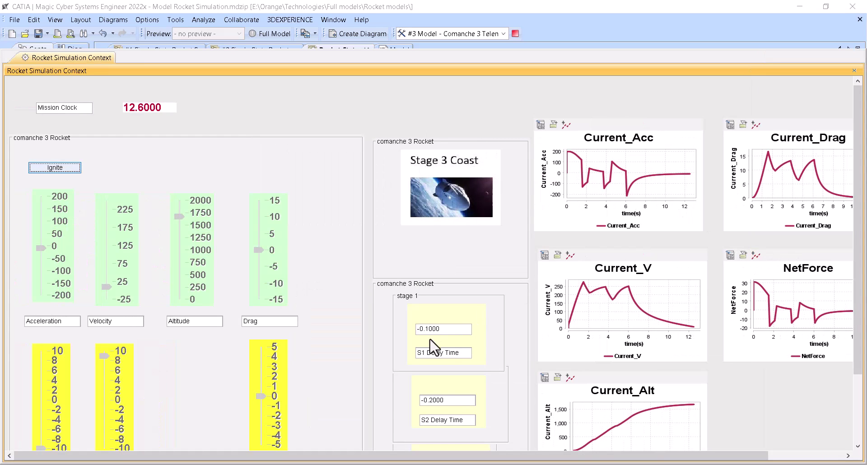
# Step: Move the dashboard off the state machine and follow the running flight down to the Descent Phase state
pyautogui.doubleClick(494, 57)
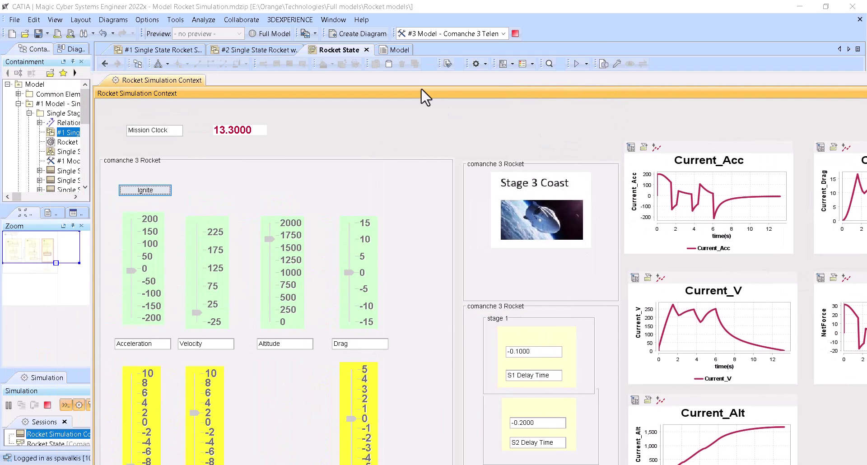
pyautogui.scroll(-3, 557, 164)
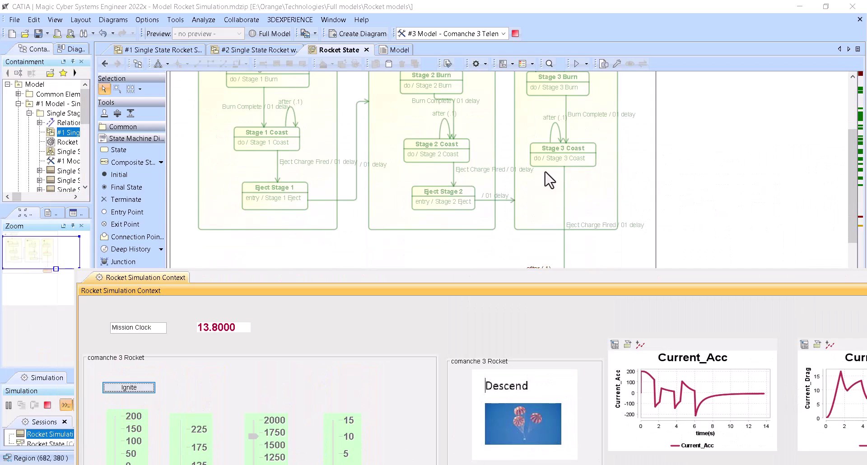
pyautogui.scroll(-2, 573, 203)
pyautogui.scroll(-3, 587, 217)
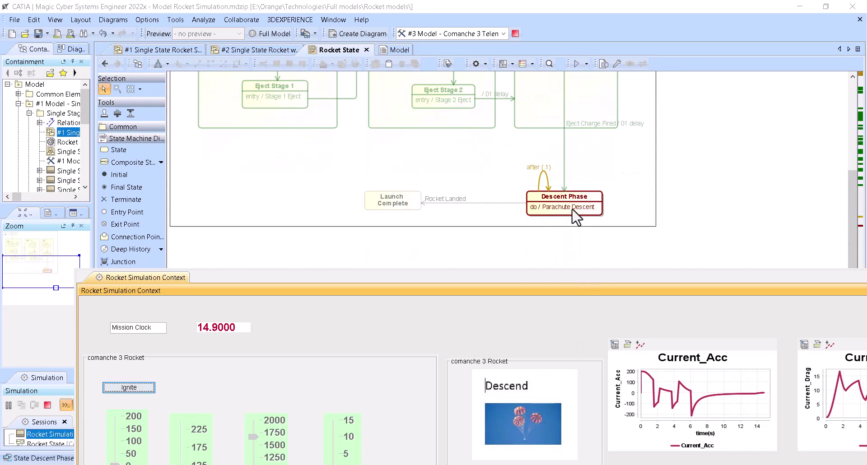
# Step: Bring the dashboard's telemetry plots back into view and terminate the Comanche 3 simulation
pyautogui.moveTo(367, 271); pyautogui.dragTo(354, 143)
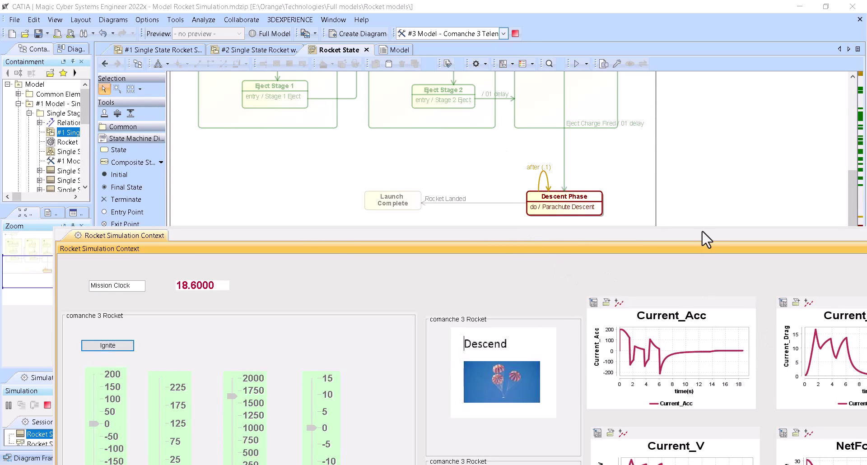
pyautogui.moveTo(701, 229); pyautogui.dragTo(534, 115)
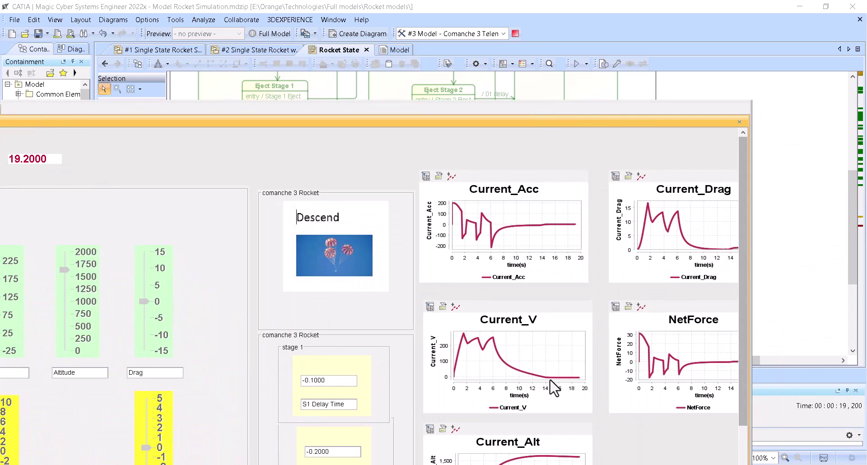
pyautogui.click(517, 33)
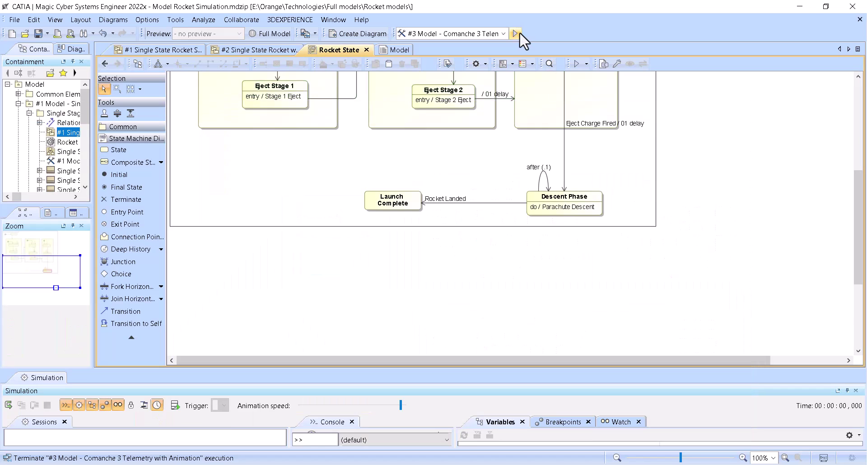
# Step: Return to the Model content diagram through the Comanche 3 overview and close the Simulation window
pyautogui.scroll(8, 493, 108)
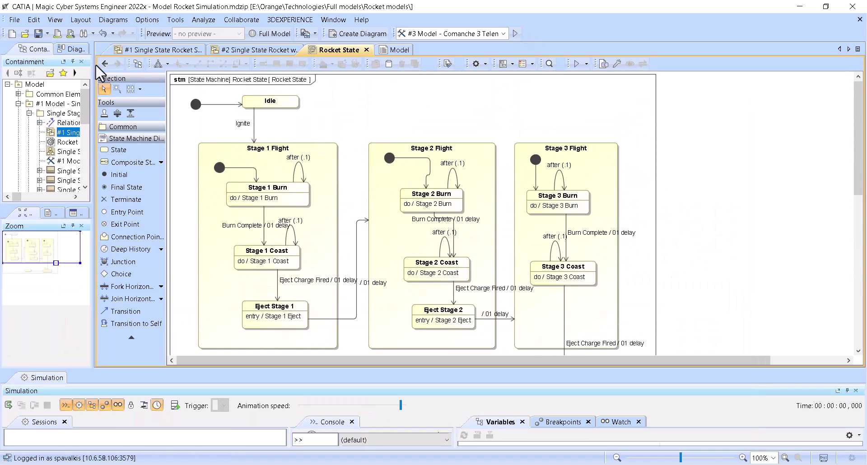
pyautogui.click(106, 63)
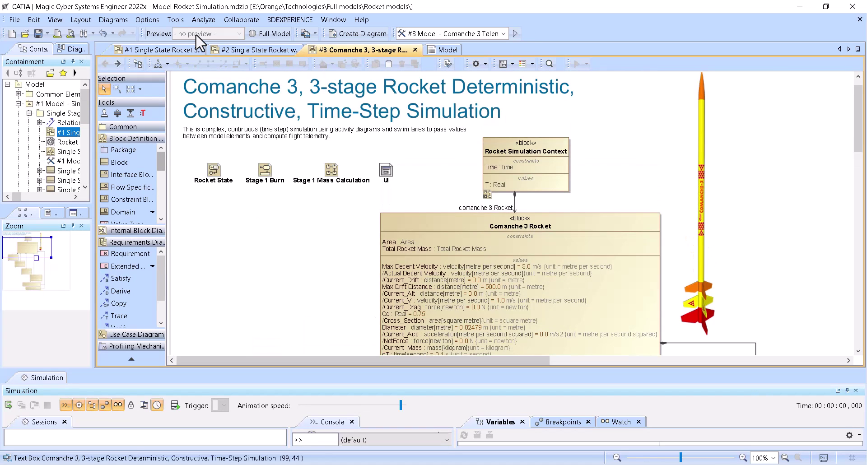
pyautogui.click(446, 48)
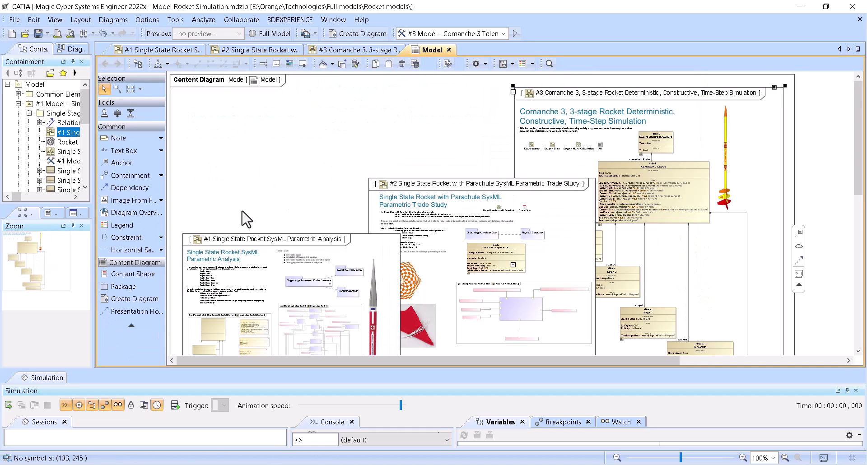
pyautogui.scroll(-3, 246, 219)
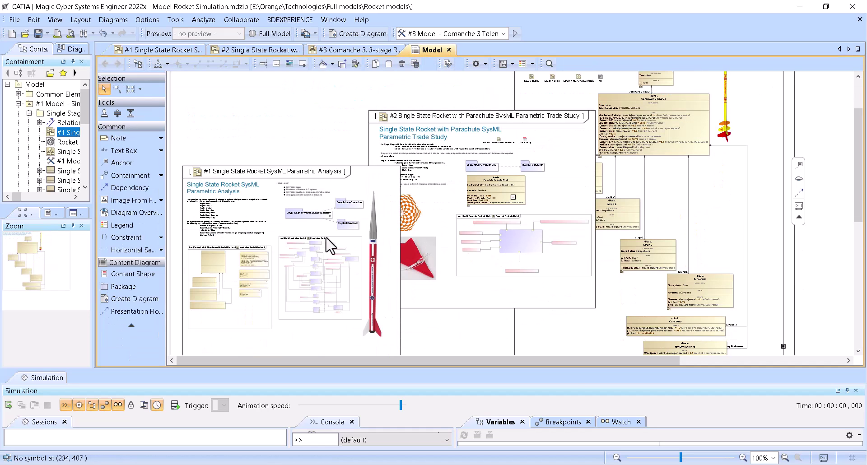
pyautogui.click(855, 390)
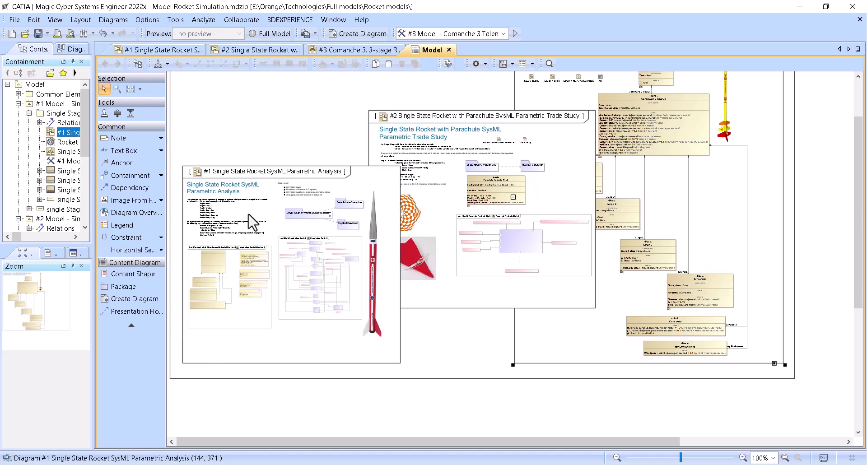
# Step: Open the #1 Single State Rocket SysML Parametric Analysis diagram and look over its description and embedded diagrams
pyautogui.doubleClick(251, 220)
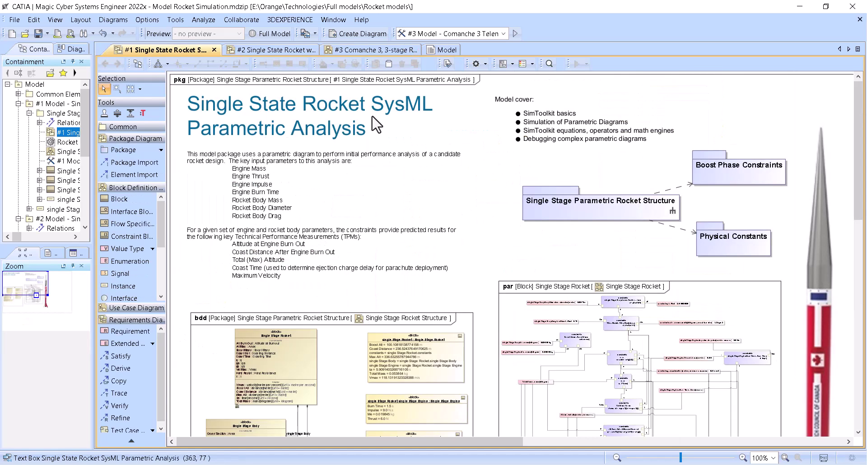
pyautogui.scroll(-3, 389, 180)
pyautogui.scroll(3, 393, 193)
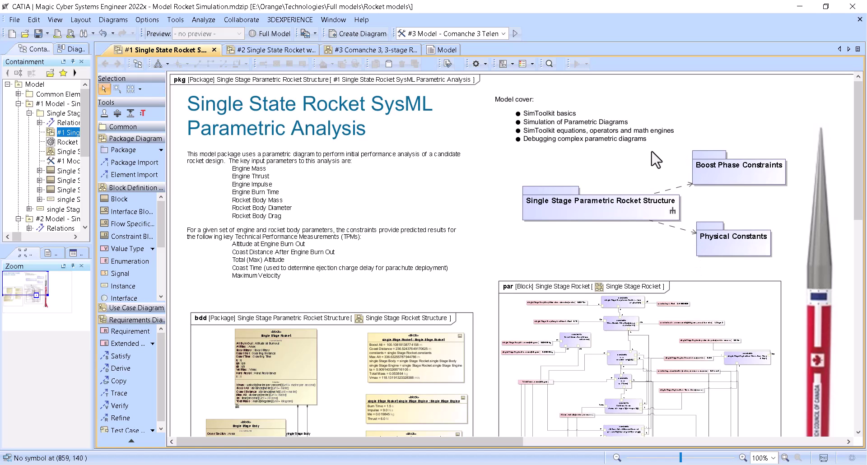
pyautogui.scroll(-5, 621, 209)
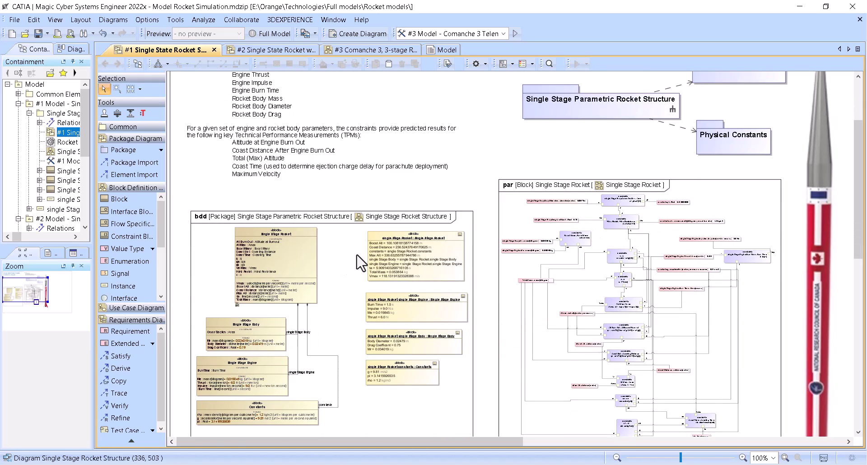
# Step: Examine the rocket, body, engine and constants blocks in the Single Stage Rocket Structure diagram, and return to the overview
pyautogui.doubleClick(334, 246)
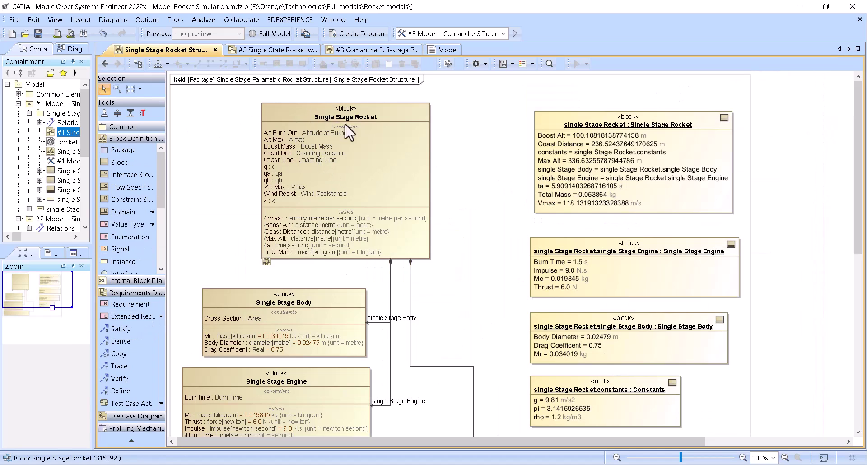
pyautogui.scroll(-2, 375, 118)
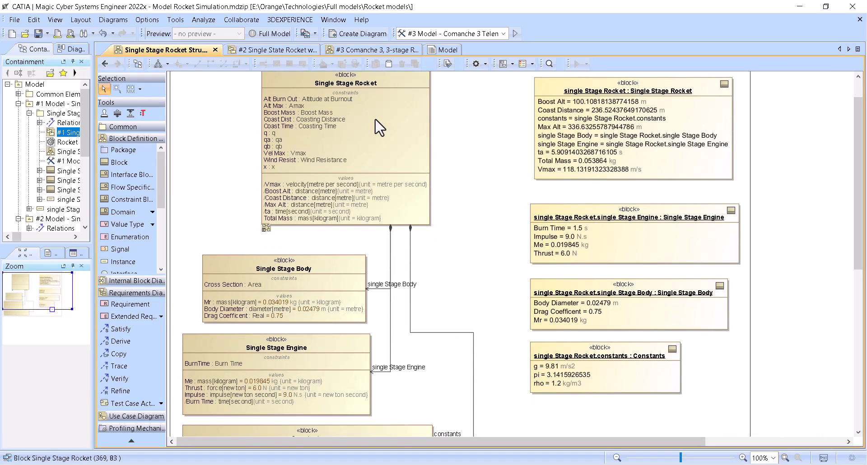
pyautogui.scroll(-1, 284, 251)
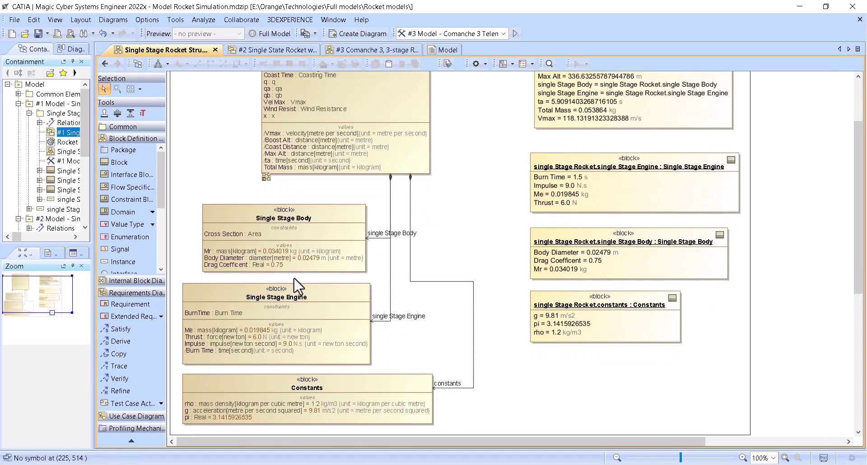
pyautogui.scroll(-2, 312, 311)
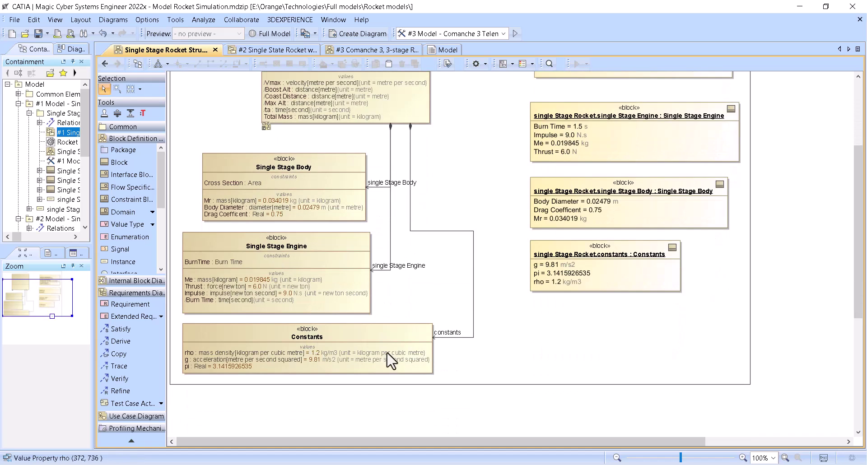
pyautogui.scroll(7, 311, 375)
pyautogui.scroll(-2, 336, 392)
pyautogui.scroll(3, 770, 159)
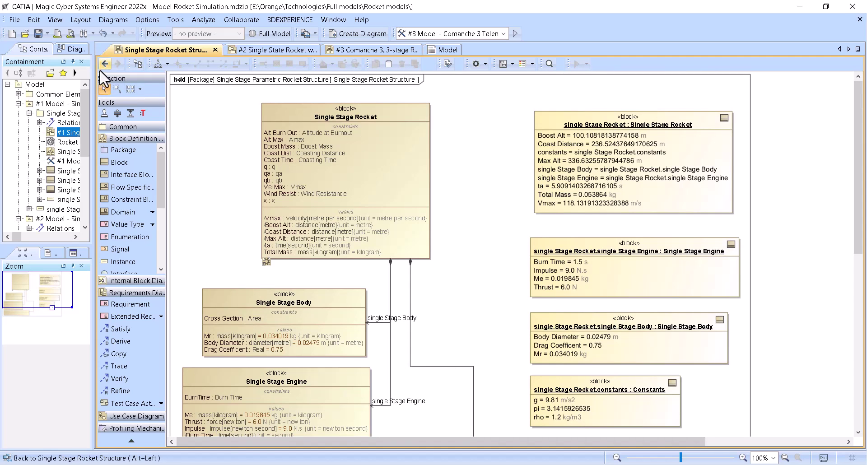
pyautogui.scroll(3, 242, 210)
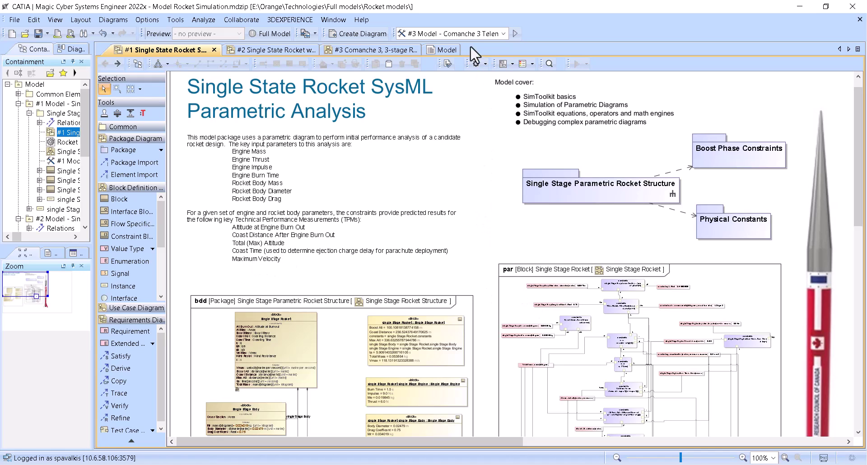
# Step: Run the #1 Model - Parametric Single Stage simulation and enlarge the Simulation window to show its variables
pyautogui.click(465, 33)
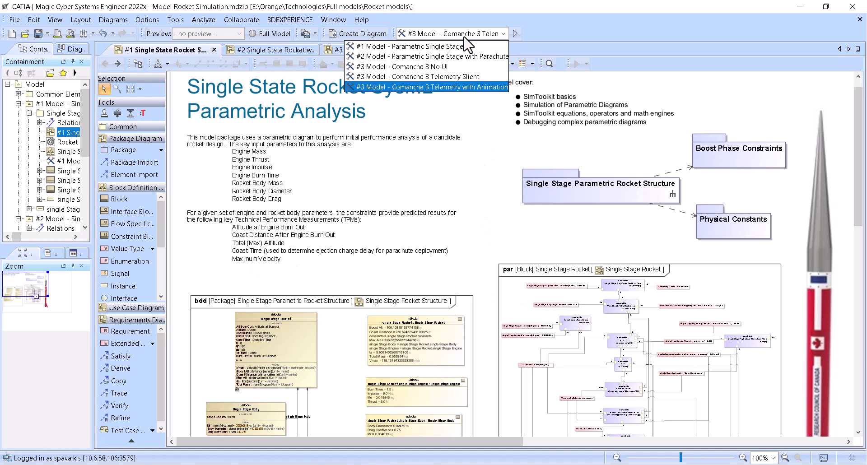
pyautogui.click(409, 47)
pyautogui.click(517, 34)
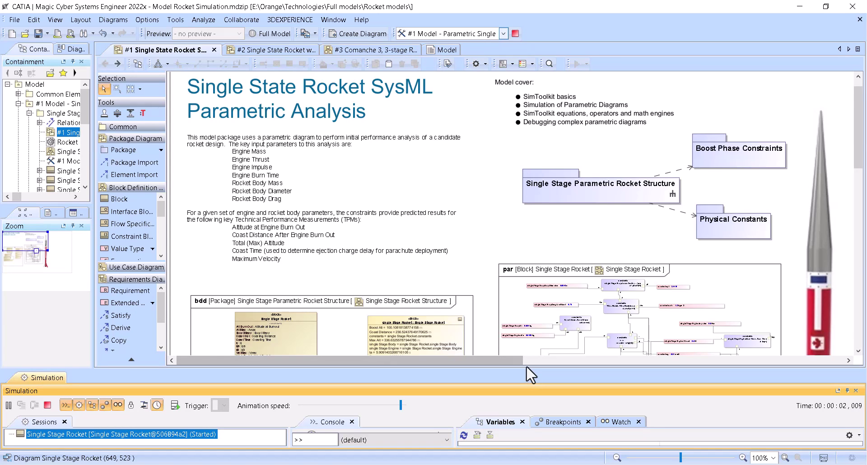
pyautogui.moveTo(533, 368); pyautogui.dragTo(533, 189)
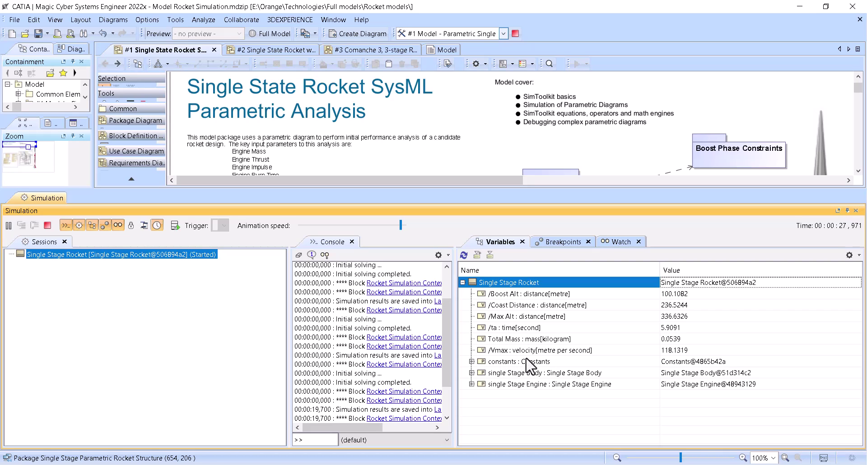
# Step: Terminate the single-stage rocket simulation and close the Simulation window
pyautogui.click(47, 225)
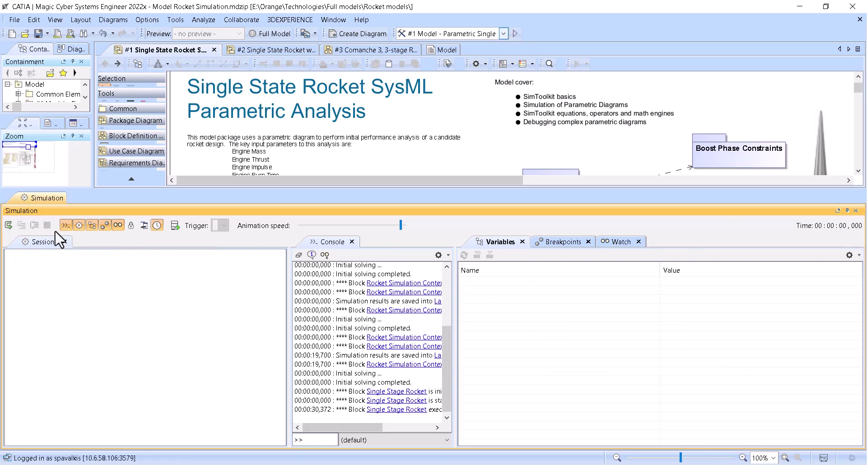
pyautogui.click(856, 210)
# Step: Open the Single Stage Rocket Structure diagram and, from its Single Stage Rocket block, the parametric diagram to view the constraints
pyautogui.doubleClick(277, 361)
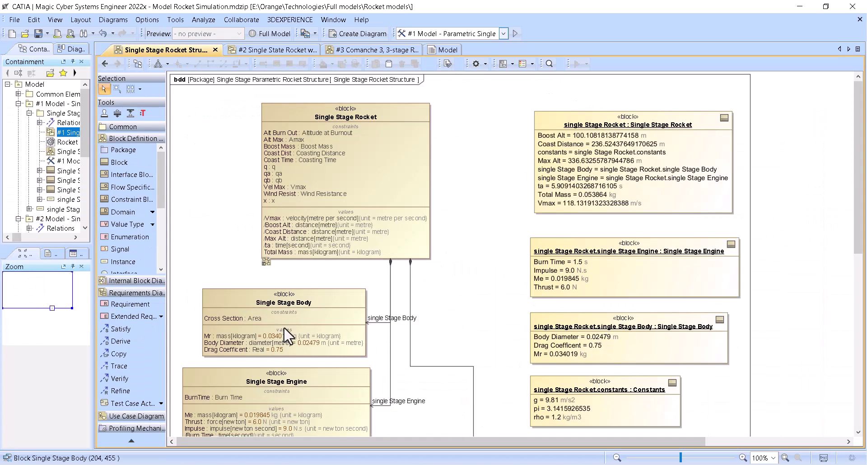
pyautogui.doubleClick(387, 129)
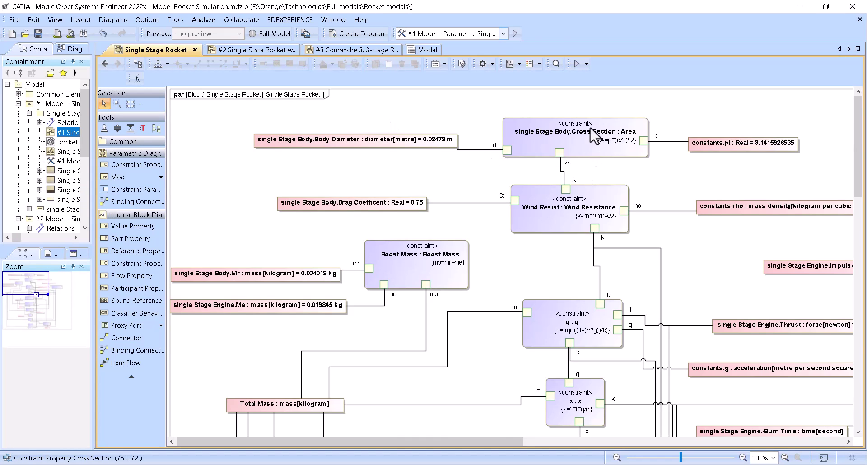
pyautogui.scroll(-3, 592, 149)
pyautogui.scroll(3, 591, 167)
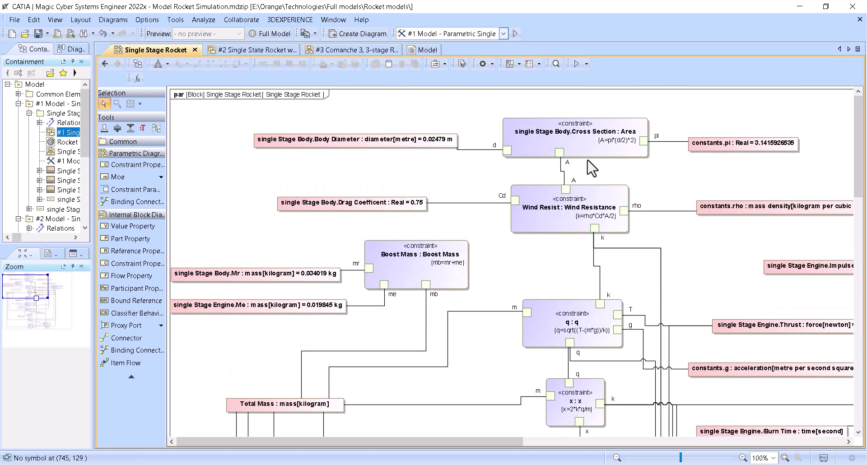
# Step: Examine the constraint chain in the Single Stage Rocket parametric diagram down to the qb constraint, and return to the #1 package overview
pyautogui.scroll(-2, 306, 358)
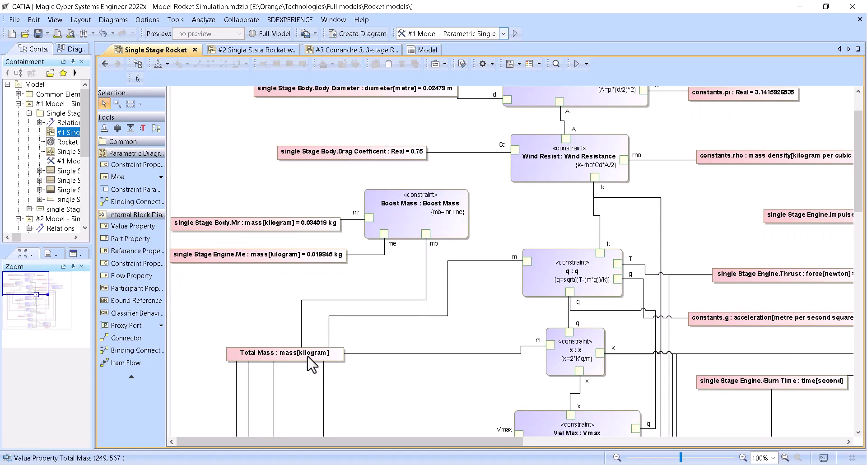
pyautogui.scroll(-12, 306, 358)
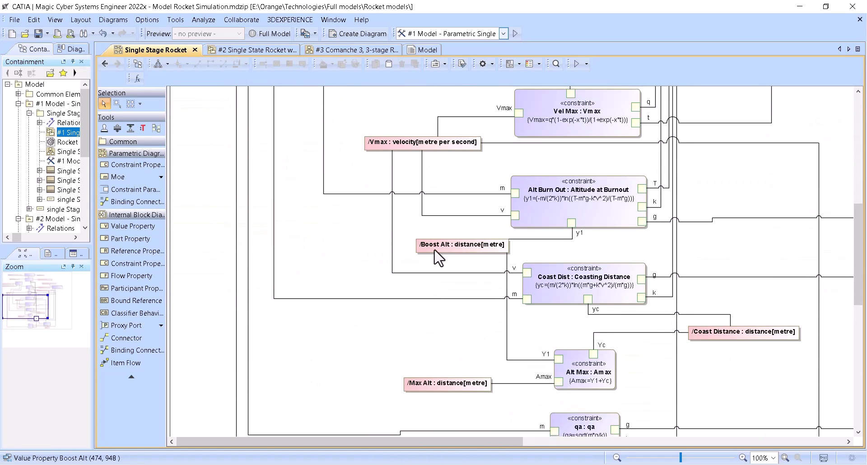
pyautogui.scroll(-2, 461, 268)
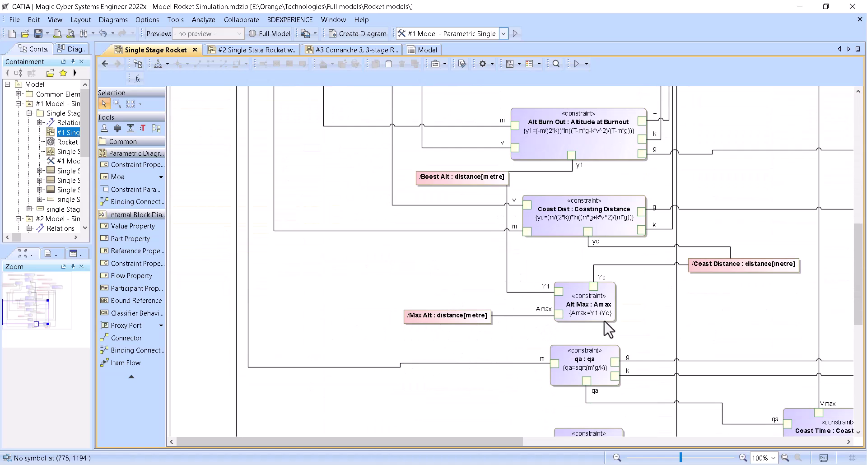
pyautogui.scroll(-5, 656, 338)
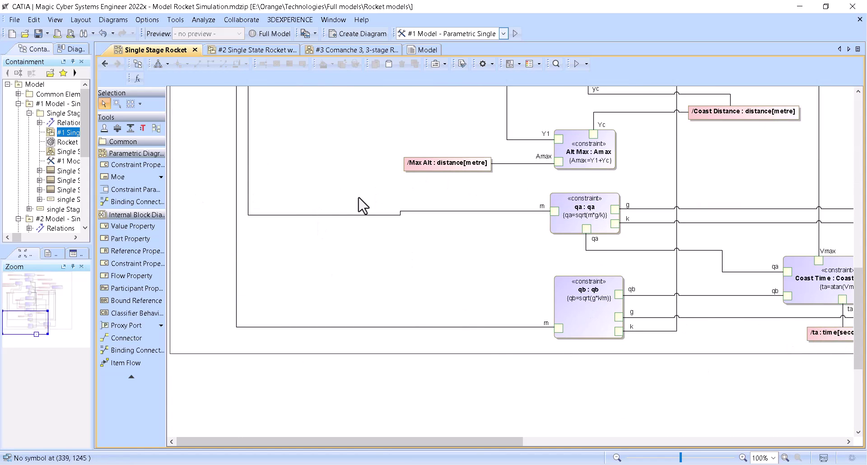
pyautogui.click(104, 63)
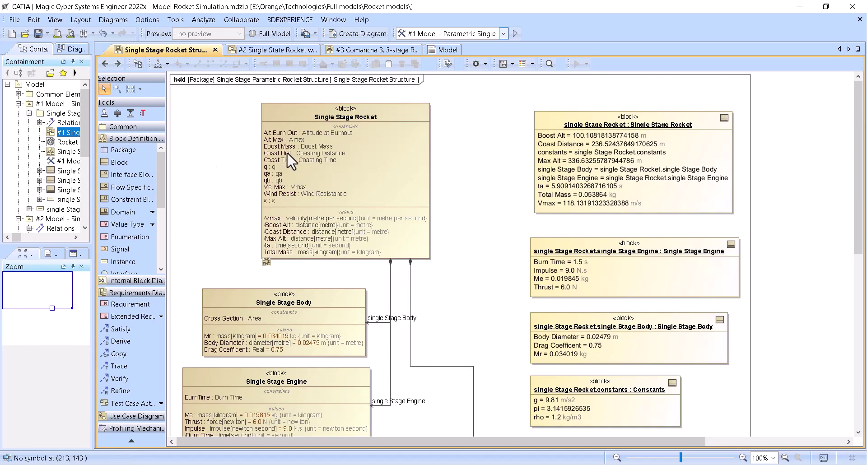
pyautogui.click(105, 64)
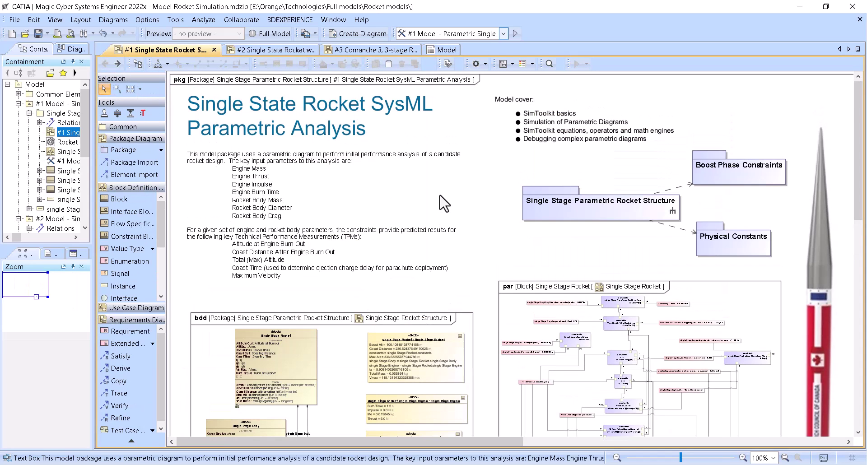
# Step: From the Model overview, open the #2 Single State Rocket with Parachute SysML Parametric Trade Study diagram
pyautogui.click(444, 50)
pyautogui.scroll(1, 458, 219)
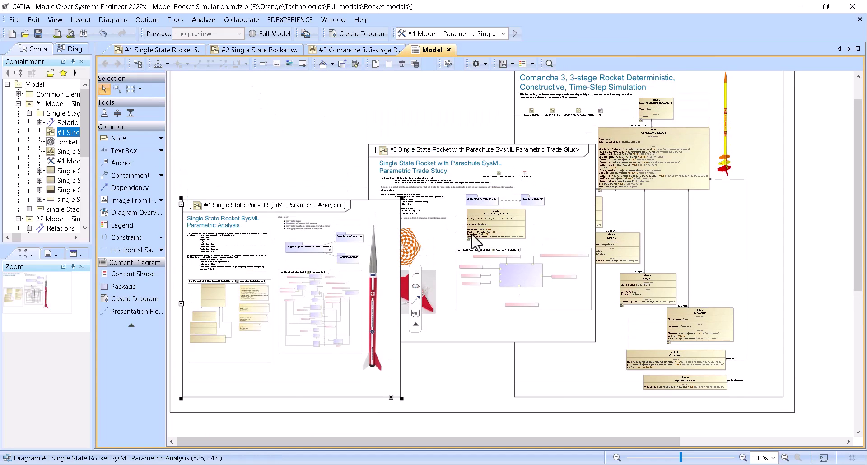
pyautogui.doubleClick(544, 182)
pyautogui.scroll(-1, 515, 216)
pyautogui.scroll(1, 514, 213)
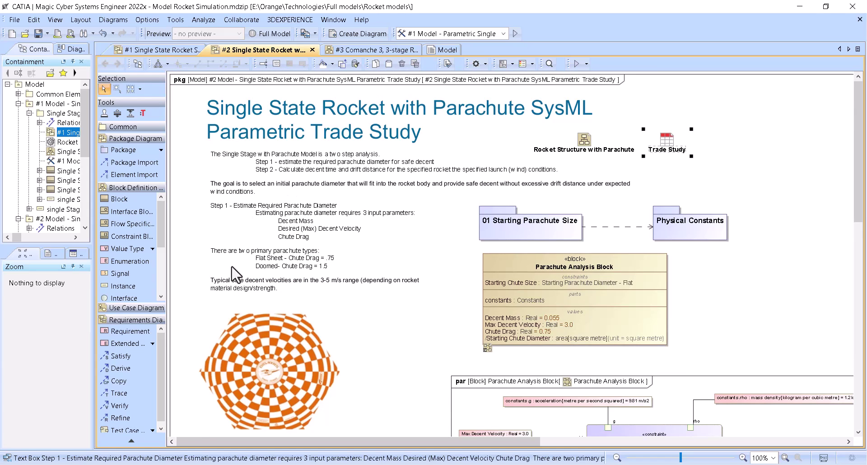
# Step: Read the parachute trade study description, view the parametric diagram of the Parachute Analysis Block, and return to the overview
pyautogui.scroll(-2, 278, 328)
pyautogui.scroll(-1, 302, 314)
pyautogui.scroll(1, 304, 314)
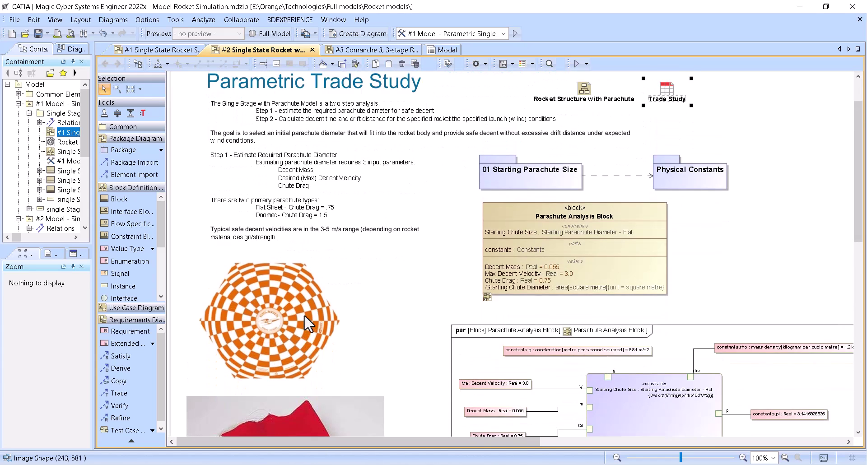
pyautogui.scroll(-1, 296, 324)
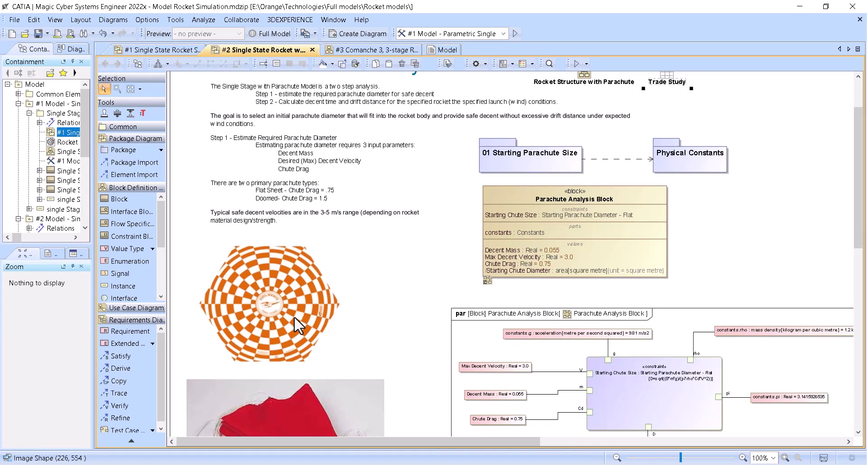
pyautogui.scroll(3, 294, 317)
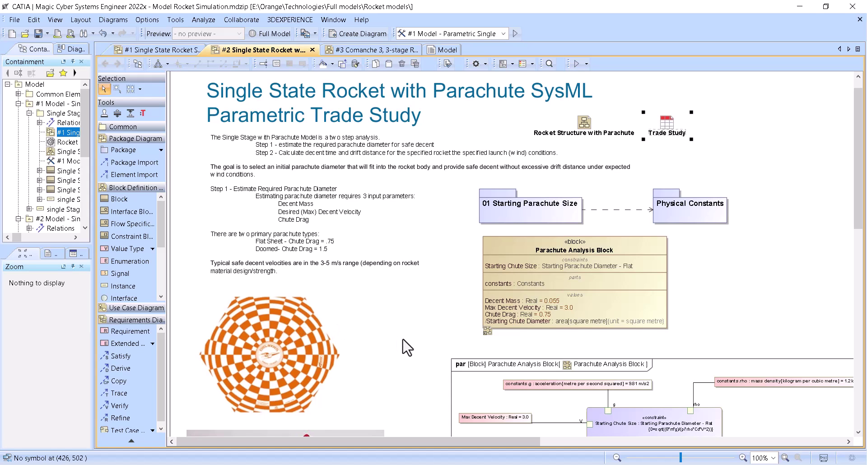
pyautogui.scroll(2, 515, 253)
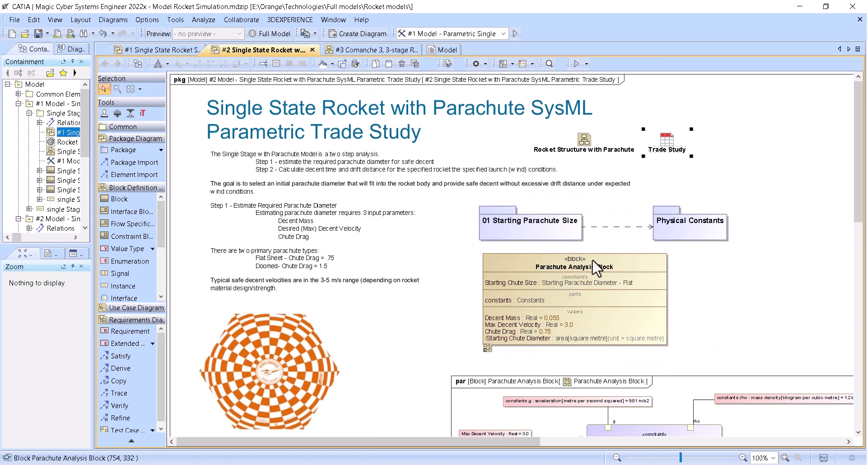
pyautogui.doubleClick(531, 256)
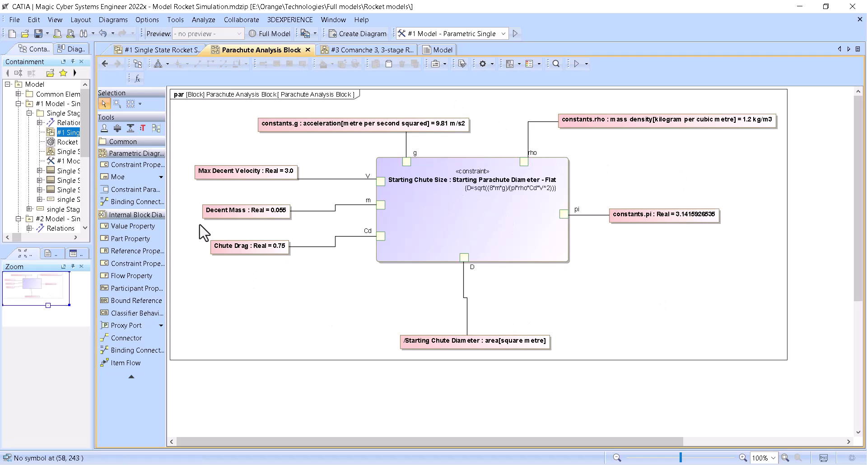
pyautogui.click(105, 63)
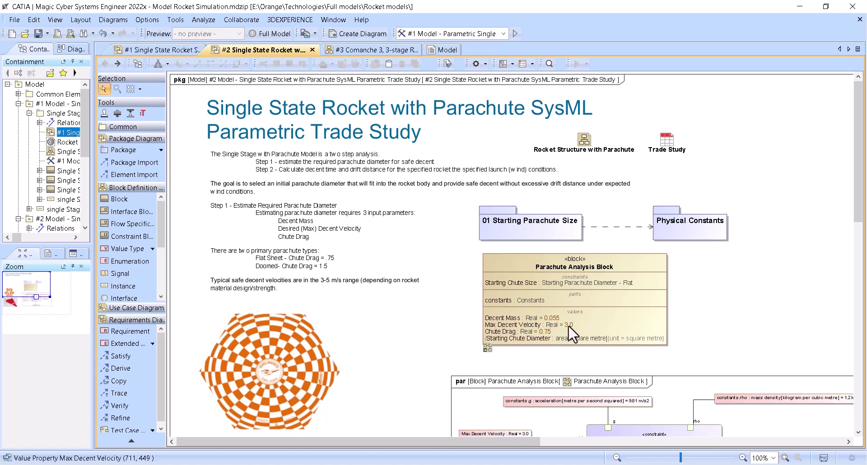
# Step: Run a simulation of the Parachute Analysis Block and compare its variables with the parachute types in the diagram
pyautogui.rightClick(519, 264)
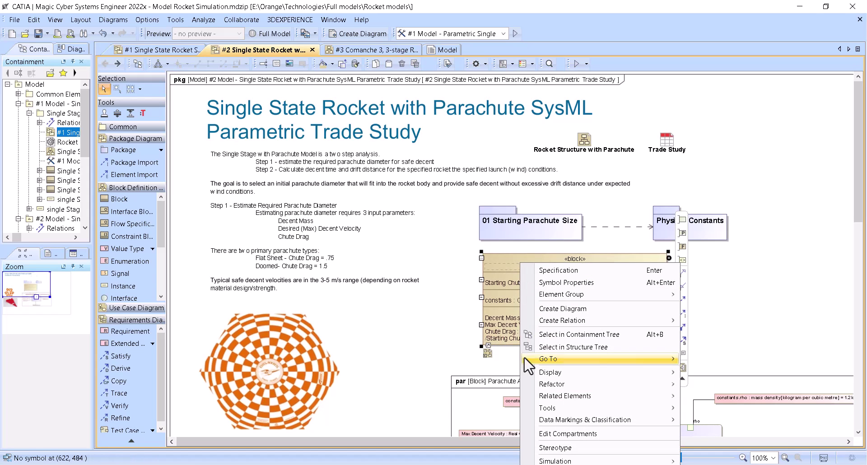
pyautogui.moveTo(581, 457)
pyautogui.click(723, 434)
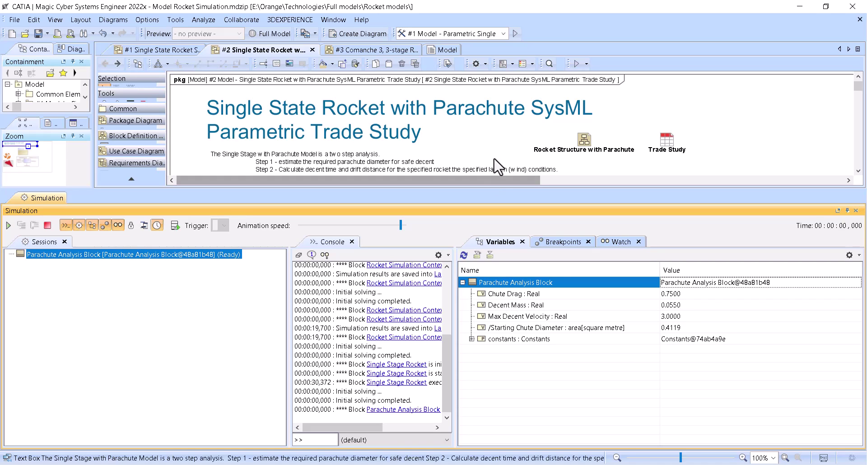
pyautogui.scroll(-3, 497, 136)
pyautogui.scroll(-10, 338, 153)
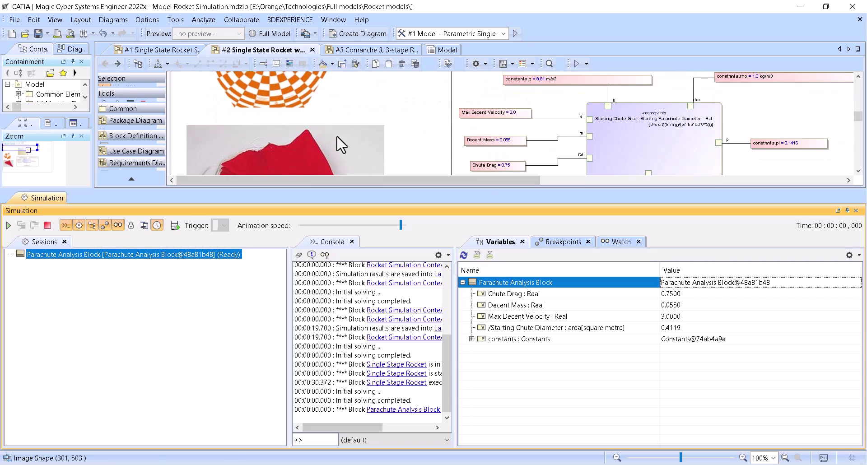
pyautogui.scroll(8, 339, 144)
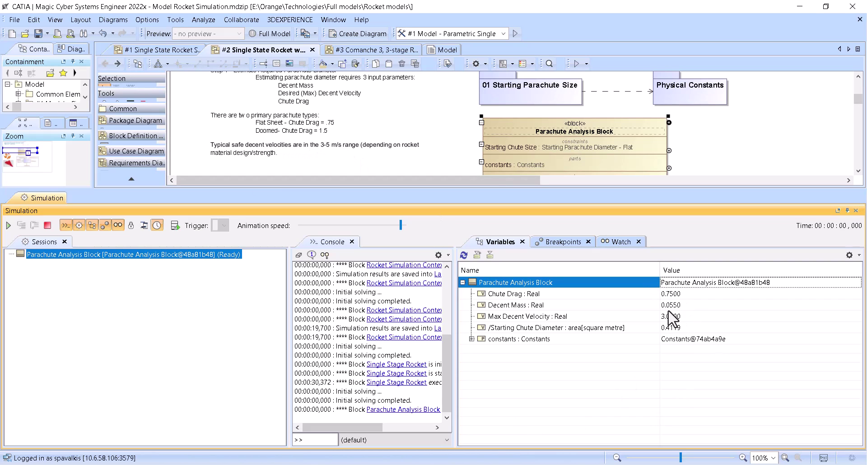
# Step: Set the simulated Chute Drag to 1.5 to recalculate the starting chute diameter, and restore it to 0.75
pyautogui.click(681, 303)
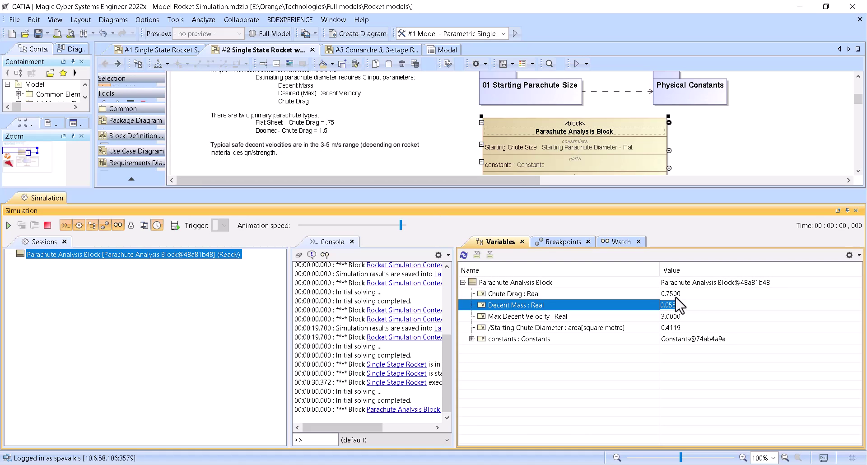
pyautogui.click(675, 294)
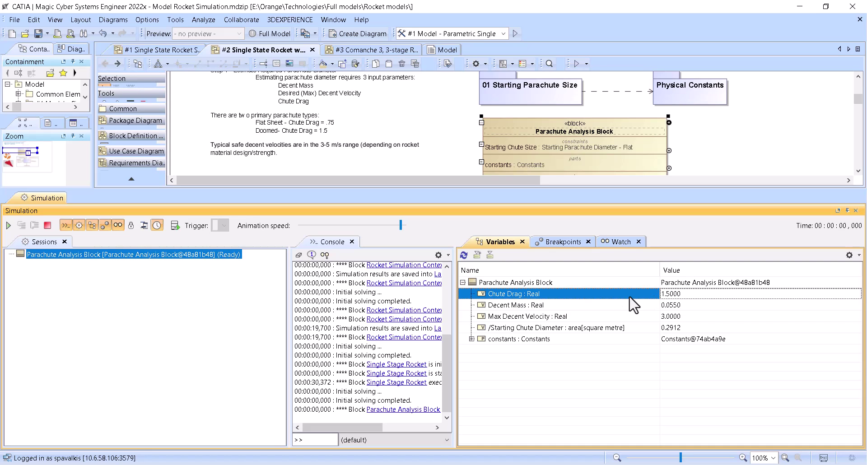
pyautogui.click(678, 294)
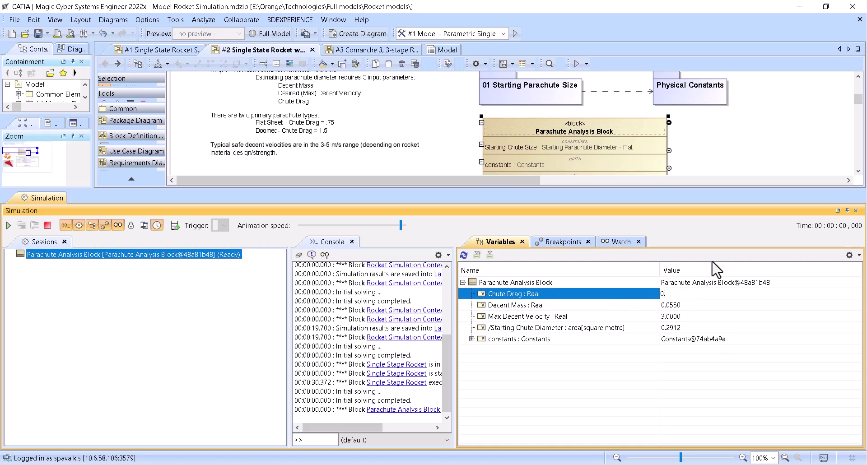
pyautogui.click(559, 316)
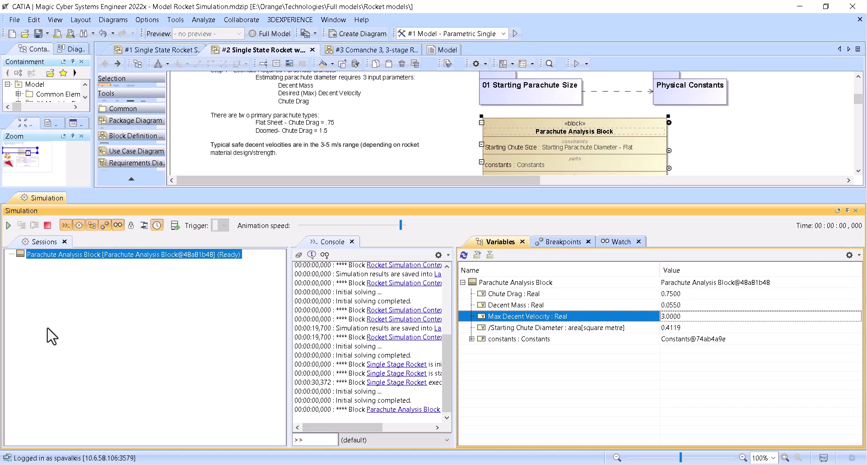
# Step: Terminate the Parachute Analysis Block simulation and close the Simulation window
pyautogui.click(47, 225)
pyautogui.click(855, 210)
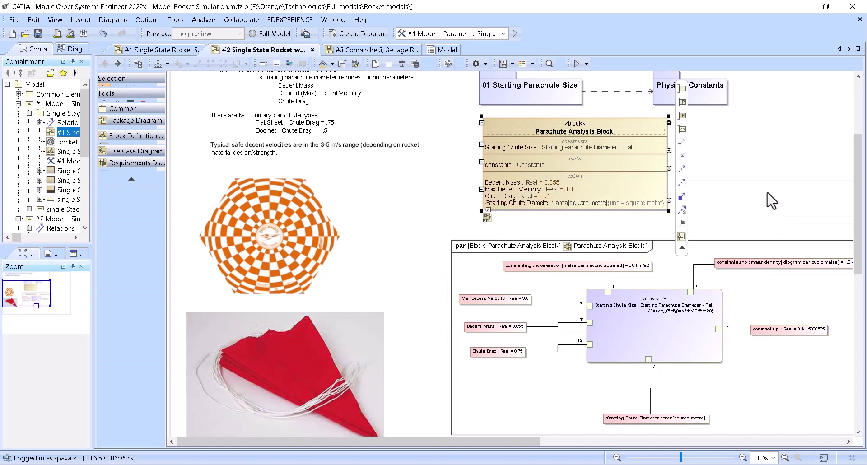
# Step: Open the Rocket Structure with Parachute diagram and examine its rocket, body, engine and parachute blocks
pyautogui.scroll(5, 544, 178)
pyautogui.doubleClick(585, 124)
pyautogui.scroll(-10, 289, 257)
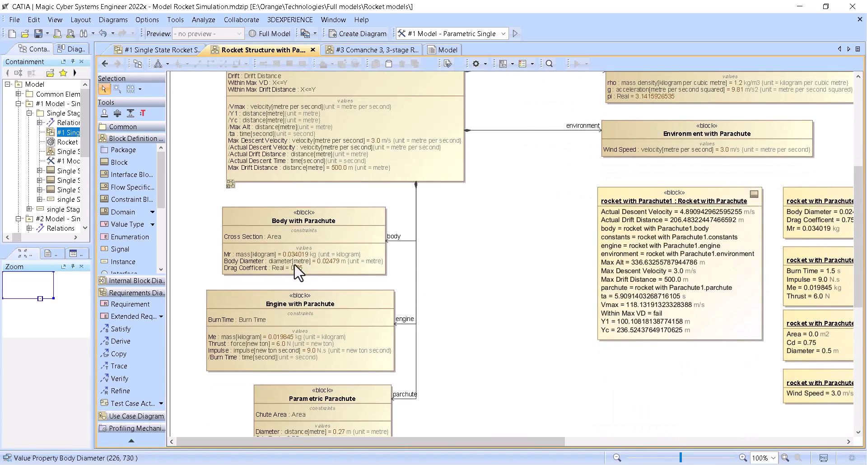
pyautogui.scroll(5, 321, 257)
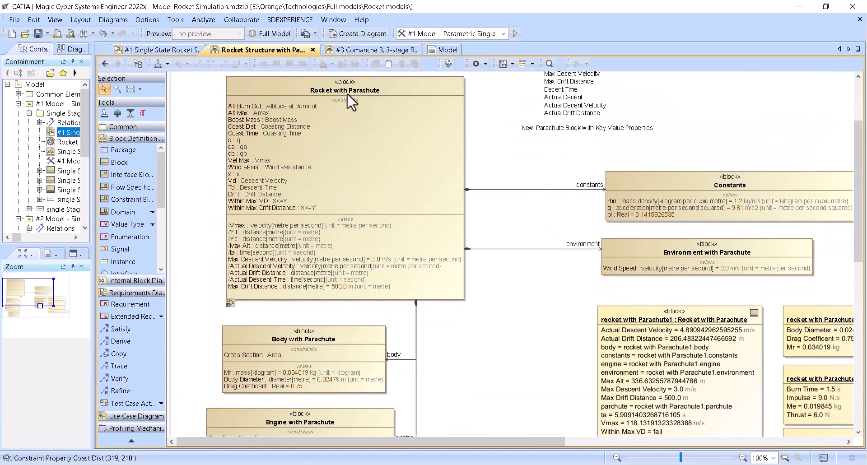
pyautogui.scroll(-10, 360, 162)
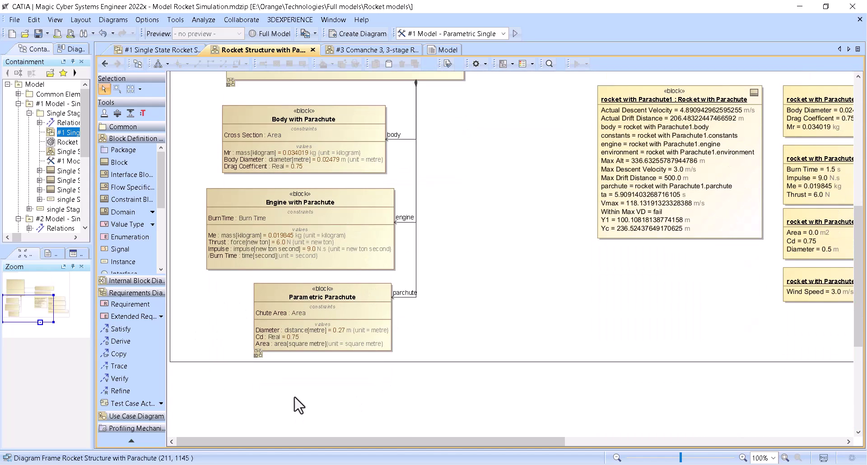
pyautogui.scroll(11, 357, 343)
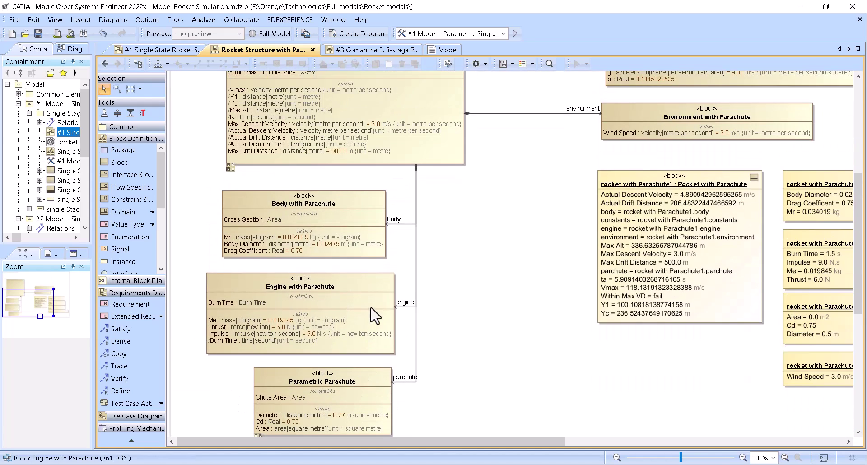
# Step: Run the Rocket with Parachute block with the #2 Model - Parametric Single Stage with Parachute configuration and check the descent velocity and drift distance constraints
pyautogui.click(418, 32)
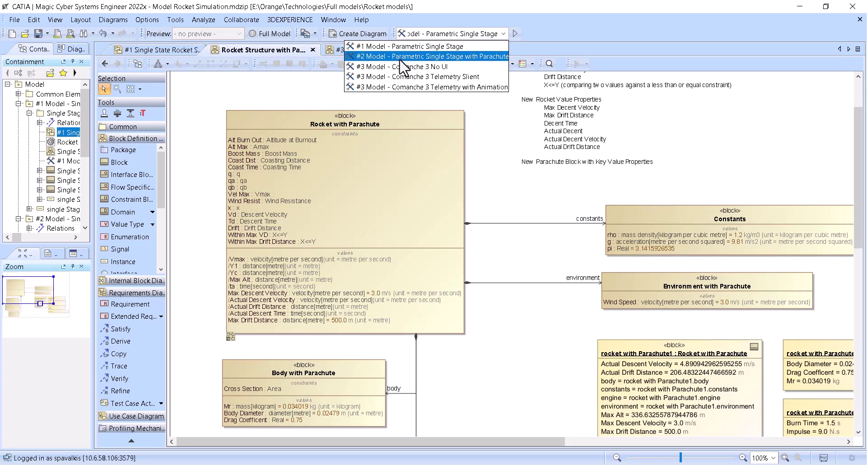
pyautogui.click(381, 57)
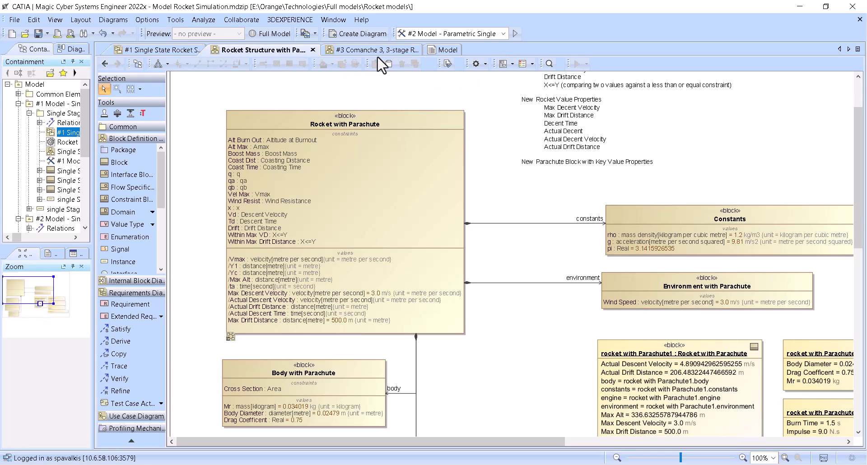
pyautogui.rightClick(394, 118)
pyautogui.moveTo(533, 317)
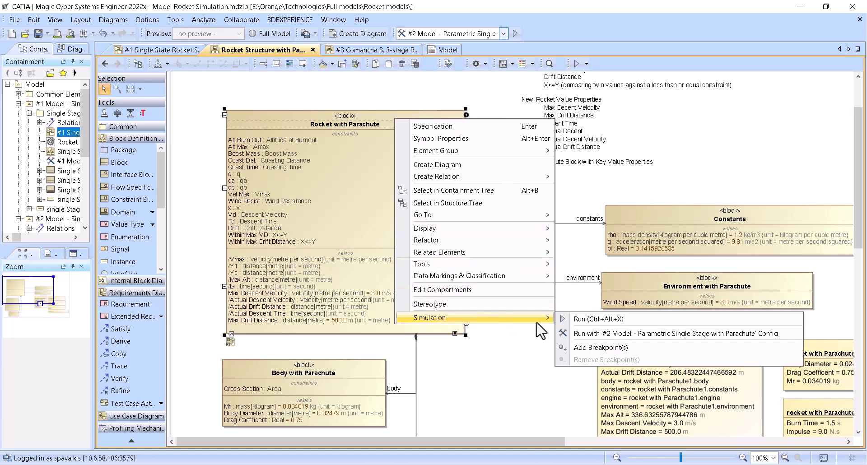
pyautogui.click(604, 334)
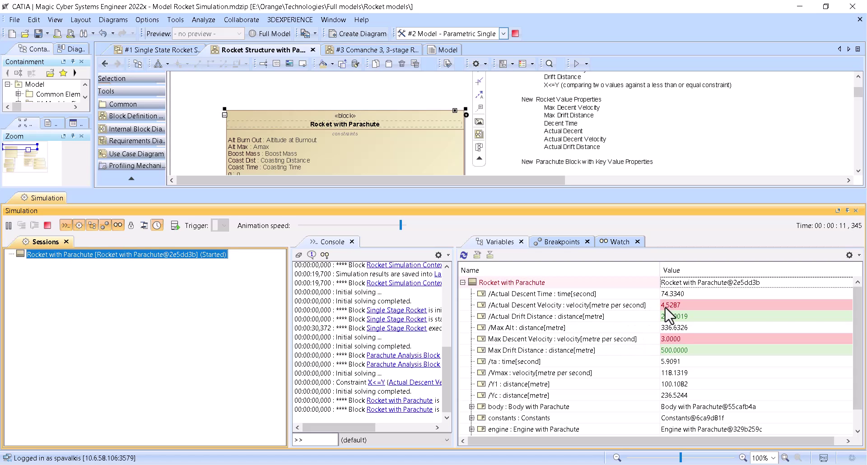
pyautogui.moveTo(665, 308)
pyautogui.moveTo(671, 322)
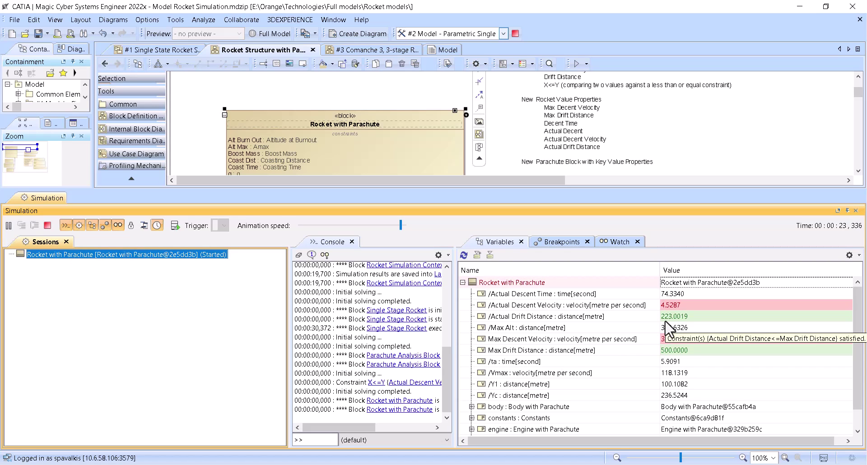
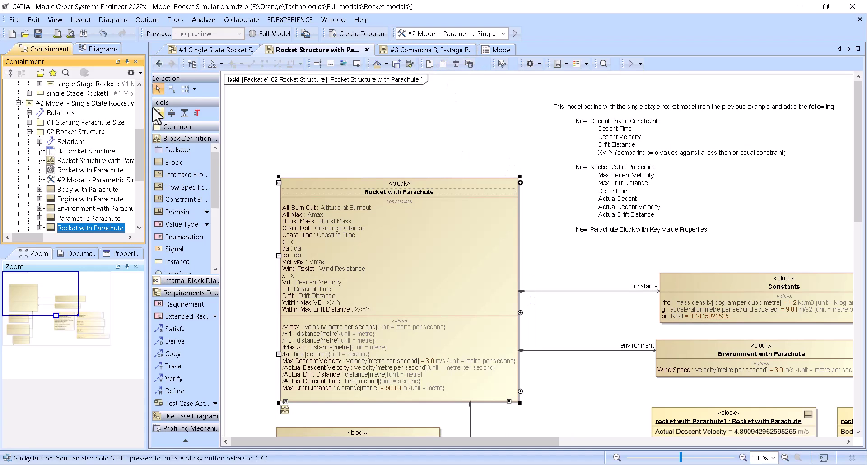
# Step: Return to the #2 parachute trade study overview and open its Trade Study table
pyautogui.click(161, 64)
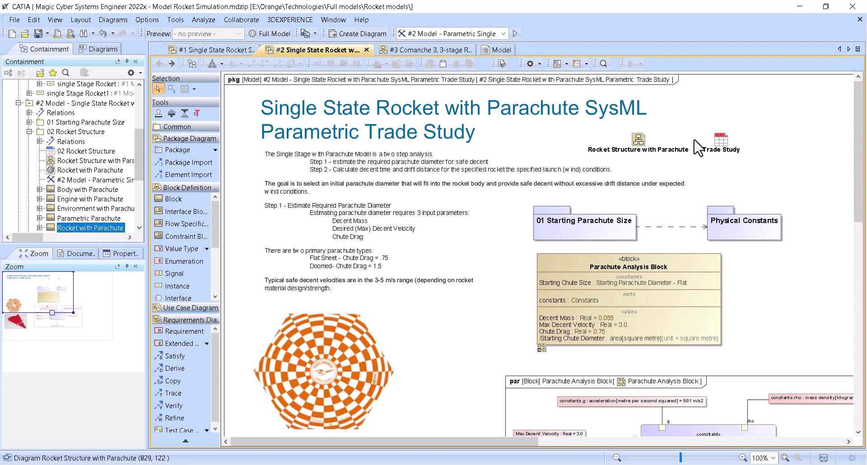
pyautogui.doubleClick(721, 142)
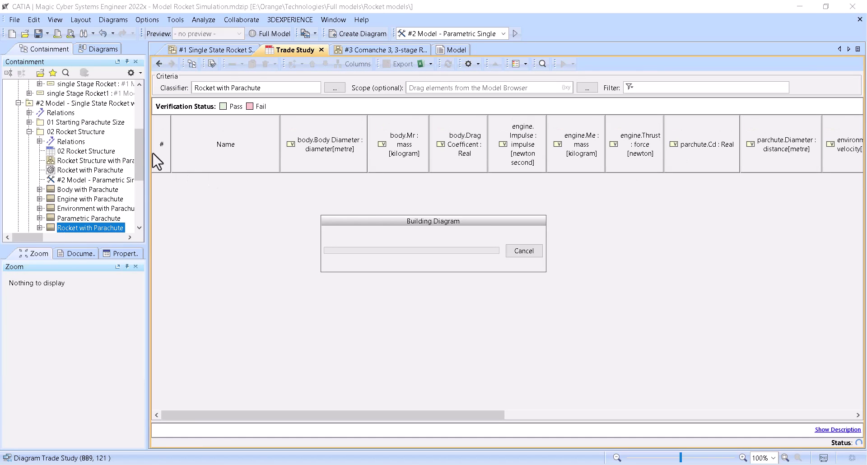
# Step: Add a new Rocket with Parachute instance together with its parts to the Trade Study table
pyautogui.moveTo(67, 226); pyautogui.dragTo(46, 183)
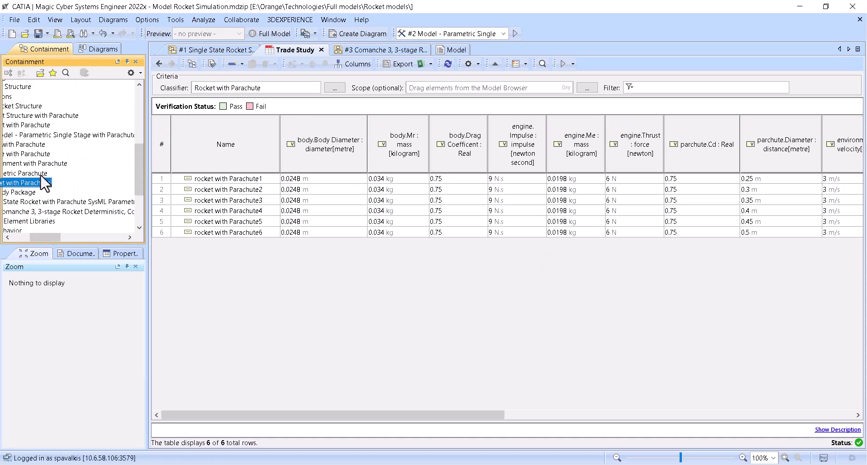
pyautogui.click(241, 64)
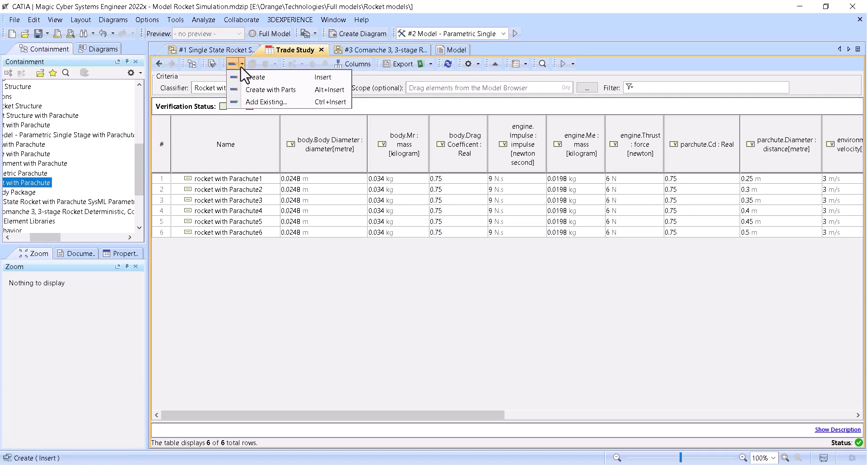
pyautogui.click(271, 90)
pyautogui.click(257, 262)
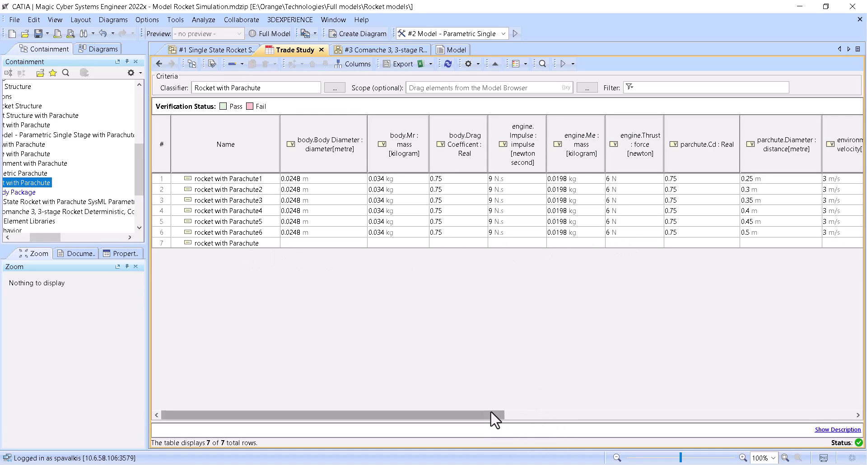
# Step: Copy the input values from body diameter through wind speed of rocket with Parachute6 into the new rocket with Parachute row
pyautogui.moveTo(491, 413); pyautogui.dragTo(854, 393)
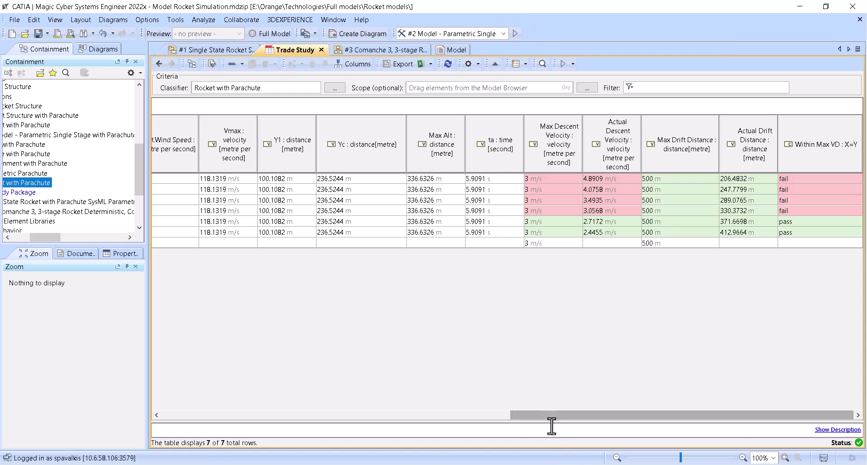
pyautogui.moveTo(550, 411); pyautogui.dragTo(150, 424)
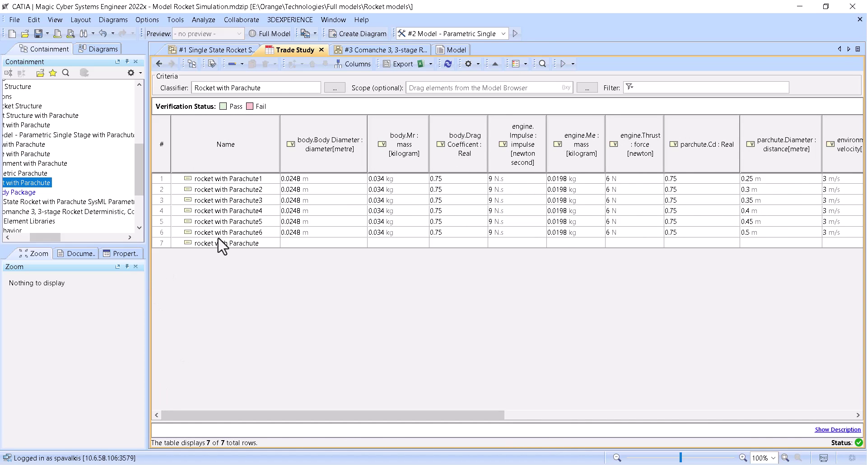
pyautogui.click(165, 233)
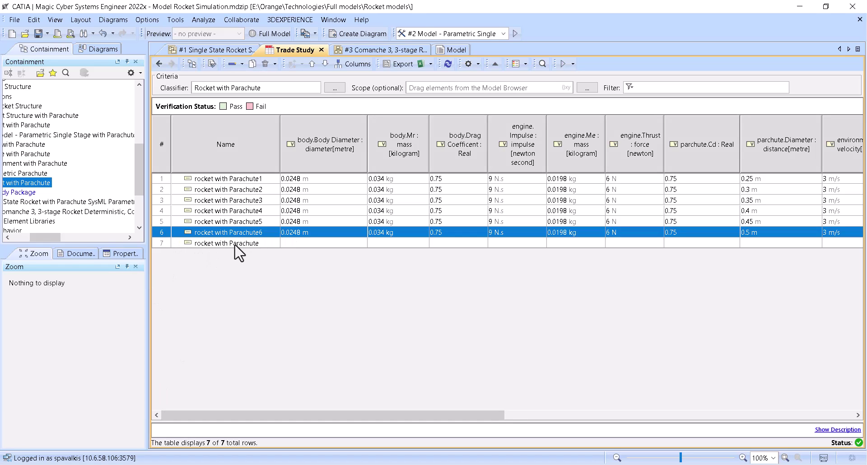
pyautogui.click(158, 243)
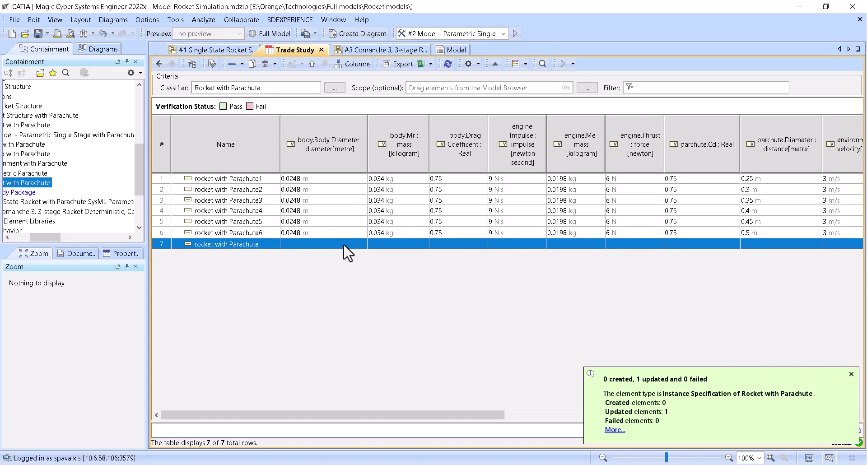
pyautogui.click(326, 242)
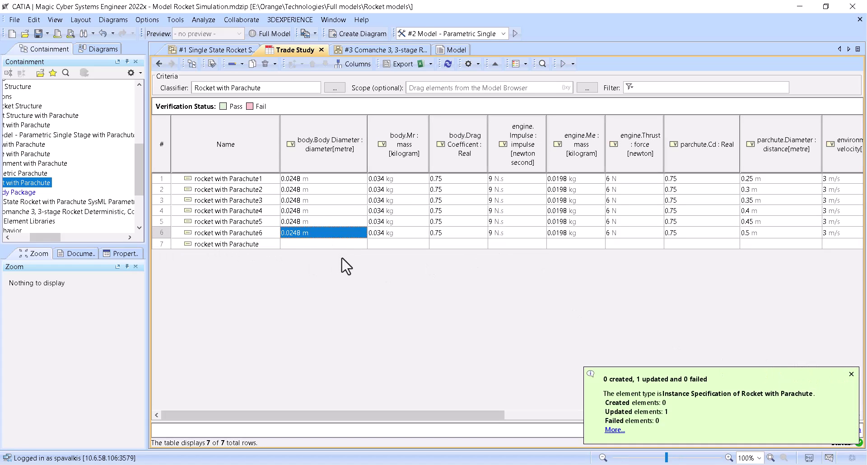
pyautogui.click(334, 250)
pyautogui.click(332, 244)
pyautogui.moveTo(332, 232)
pyautogui.mouseDown()
pyautogui.moveTo(332, 210)
pyautogui.moveTo(331, 233)
pyautogui.mouseUp()
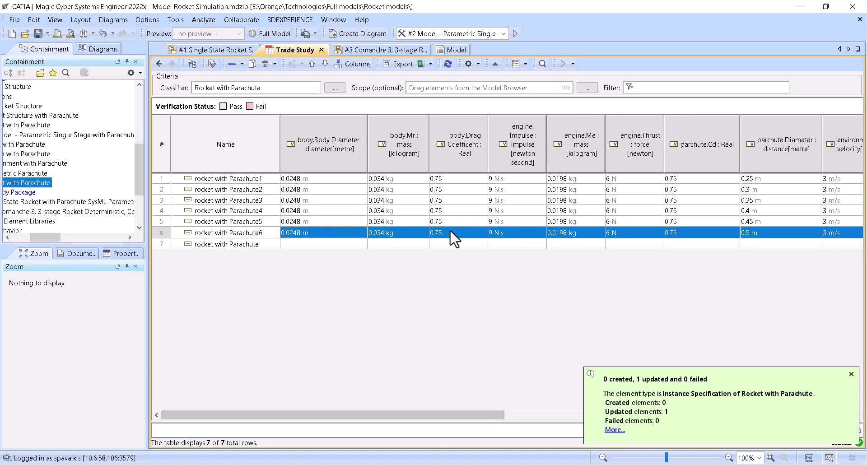
pyautogui.moveTo(292, 247); pyautogui.dragTo(824, 245)
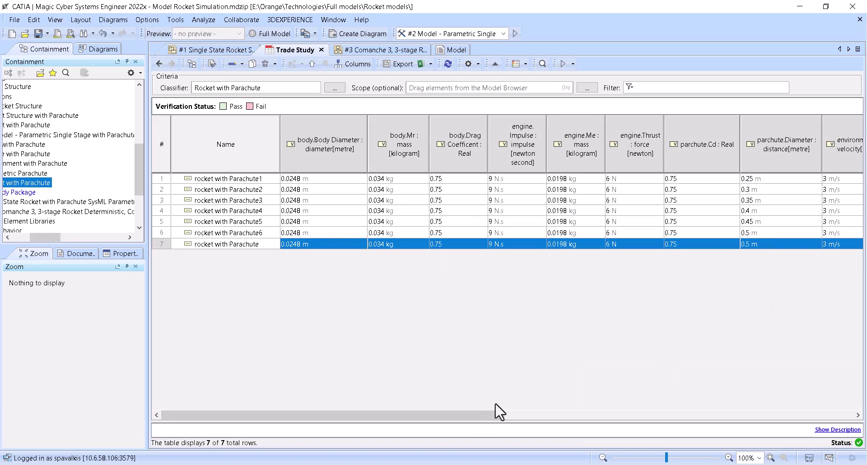
# Step: Copy the Vmax, Y1, Yc, Max Alt and ta values of the sixth row into the new seventh row
pyautogui.moveTo(495, 413); pyautogui.dragTo(752, 409)
pyautogui.moveTo(410, 238); pyautogui.dragTo(654, 235)
pyautogui.click(419, 245)
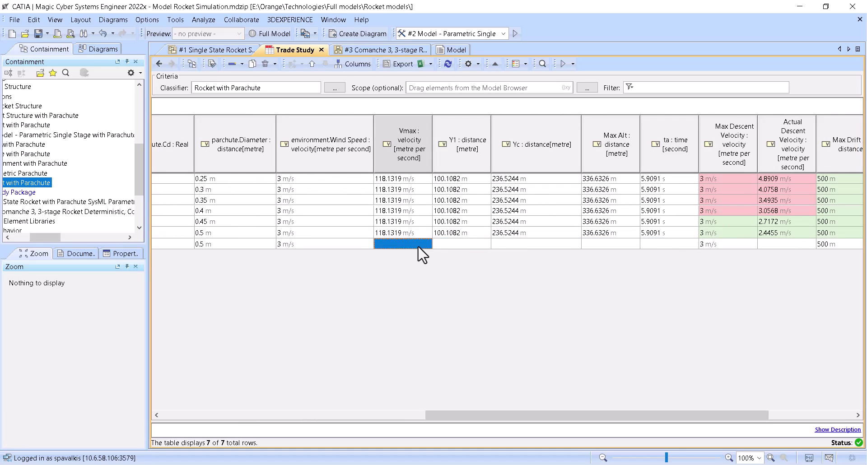
pyautogui.moveTo(592, 415); pyautogui.dragTo(731, 417)
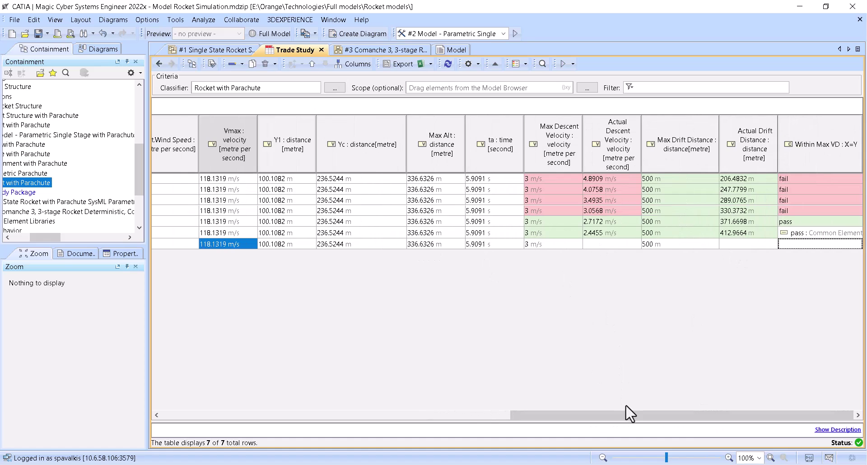
# Step: Set the parachute diameter of the new rocket with Parachute row to 0.6 m
pyautogui.moveTo(628, 415); pyautogui.dragTo(443, 429)
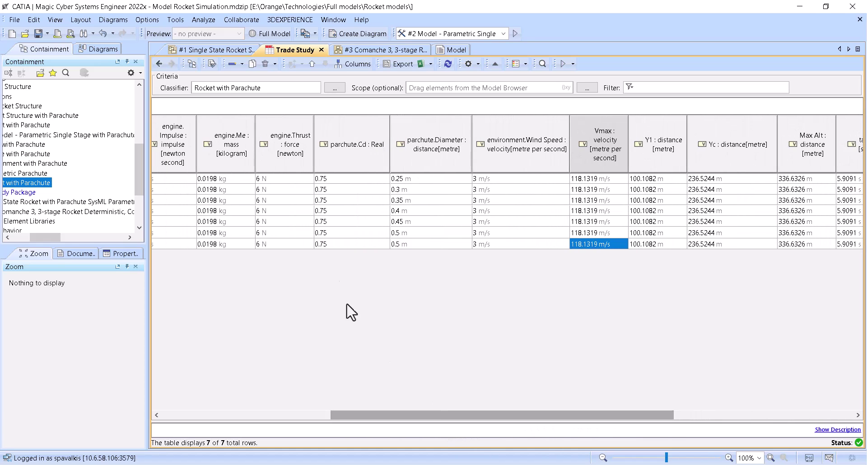
pyautogui.doubleClick(399, 243)
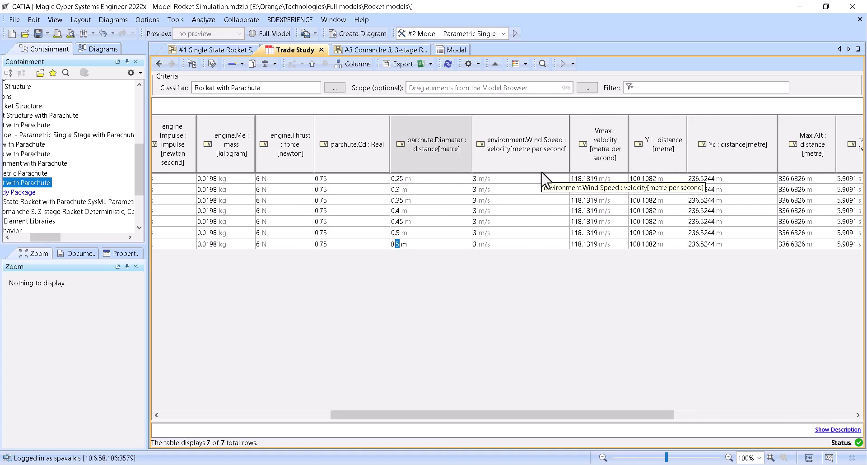
pyautogui.write('0.6')
pyautogui.press('Return')
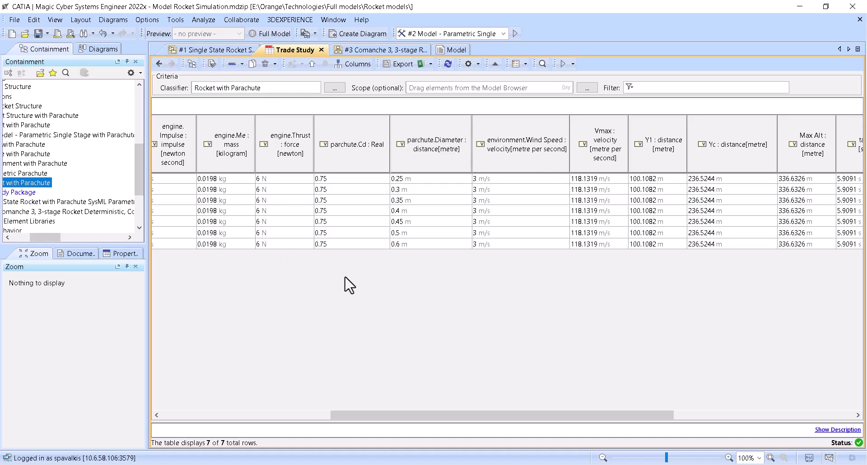
pyautogui.moveTo(437, 415); pyautogui.dragTo(267, 415)
pyautogui.click(348, 276)
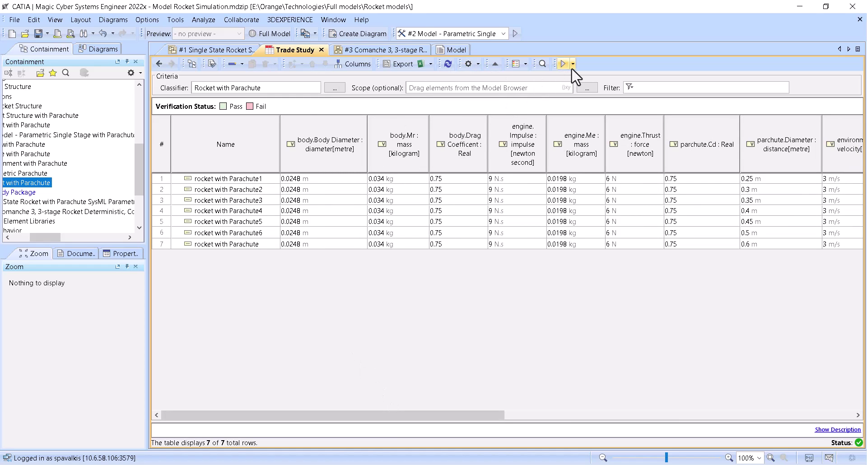
# Step: Run the Trade Study table with the #2 Model - Parametric Single Stage with Parachute configuration
pyautogui.click(503, 33)
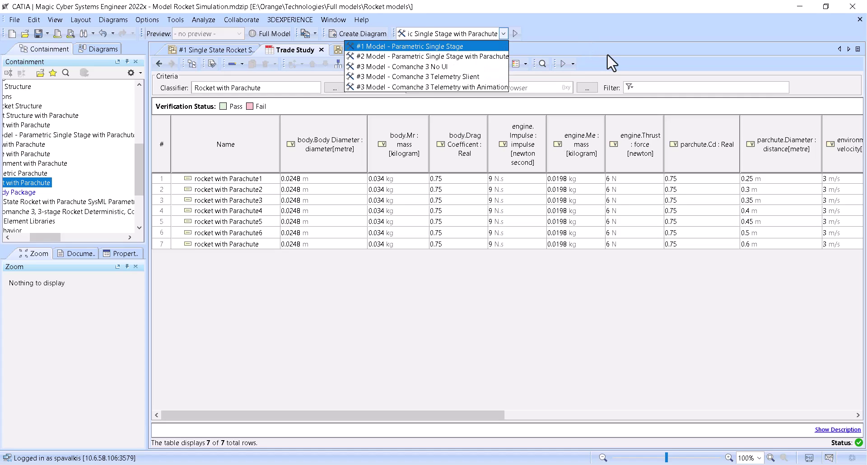
pyautogui.click(572, 64)
pyautogui.click(572, 64)
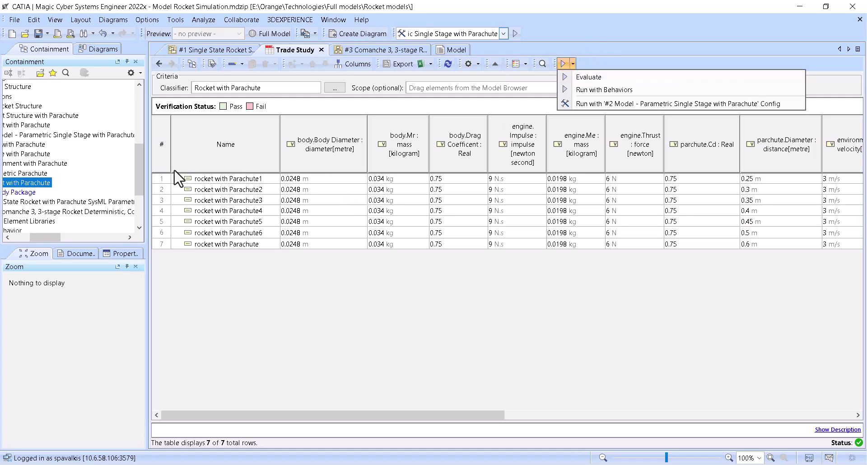
pyautogui.click(180, 271)
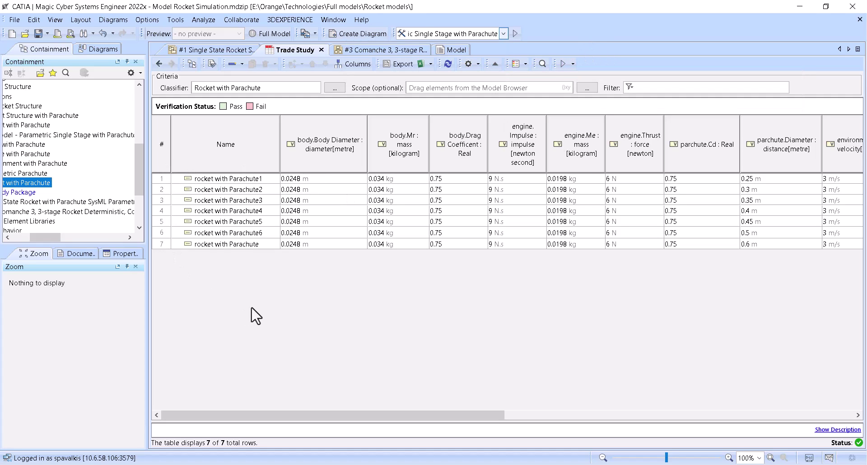
pyautogui.click(573, 64)
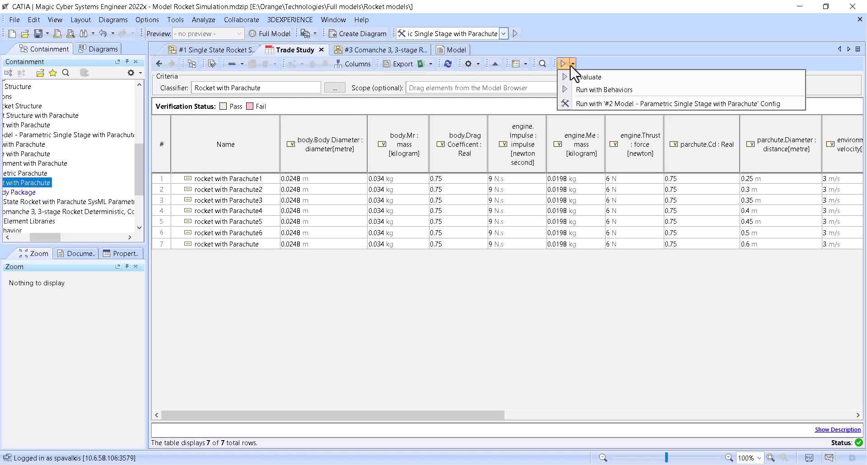
pyautogui.click(606, 105)
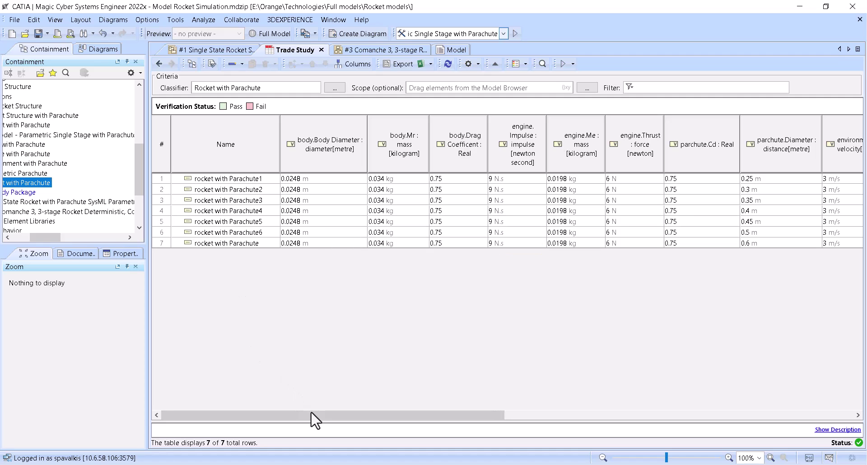
# Step: Compare the descent velocity, drift distance and pass/fail results across the parachute diameters in the Trade Study table
pyautogui.moveTo(337, 414); pyautogui.dragTo(693, 406)
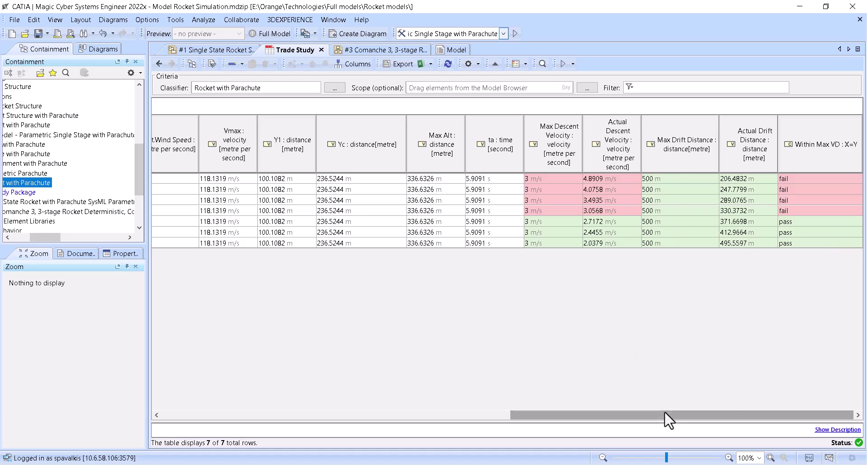
pyautogui.moveTo(664, 416); pyautogui.dragTo(551, 415)
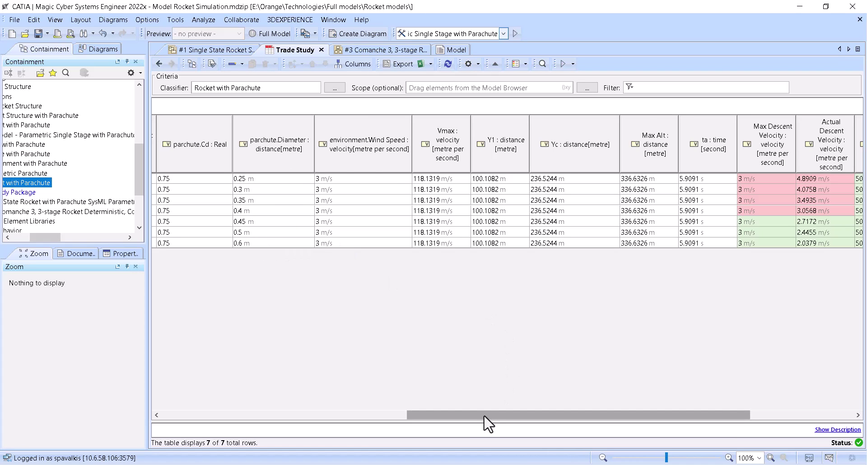
pyautogui.moveTo(474, 414); pyautogui.dragTo(590, 420)
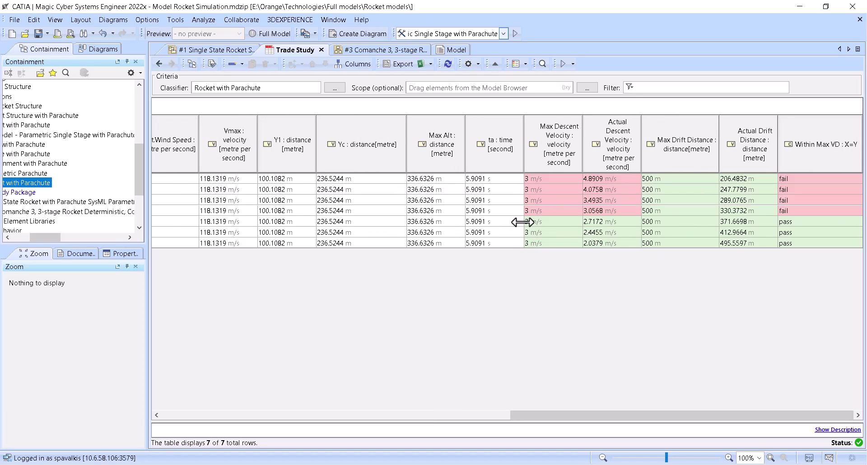
pyautogui.click(555, 225)
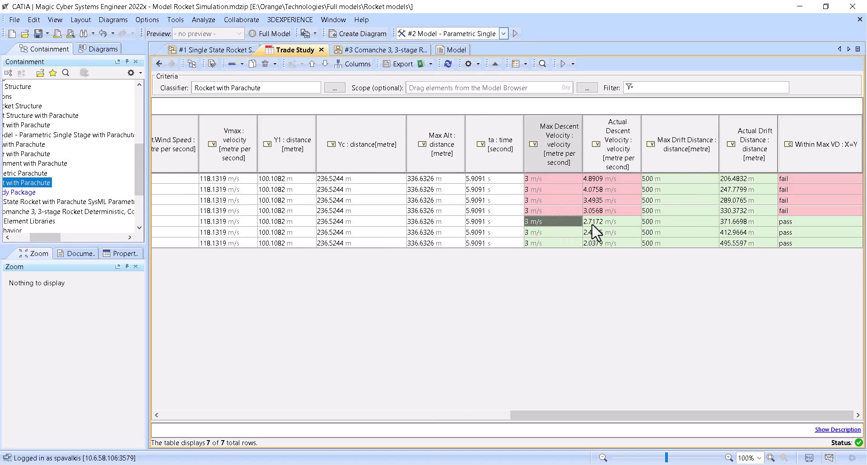
pyautogui.click(740, 222)
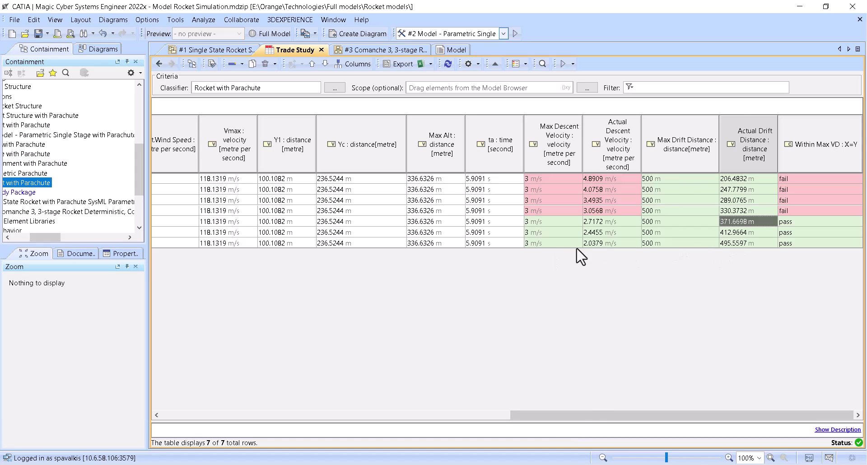
pyautogui.moveTo(595, 418); pyautogui.dragTo(300, 431)
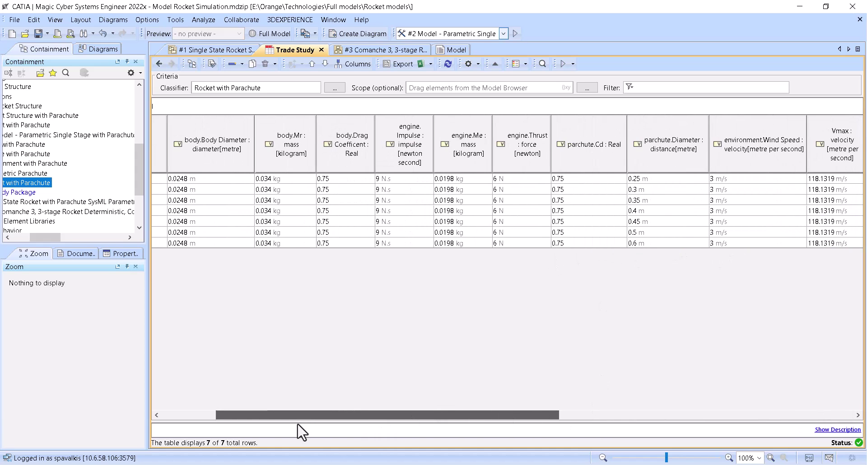
# Step: Open the #3 Comanche 3 simulation diagram from the Model overview and examine its rocket, stage and parachute blocks
pyautogui.click(159, 64)
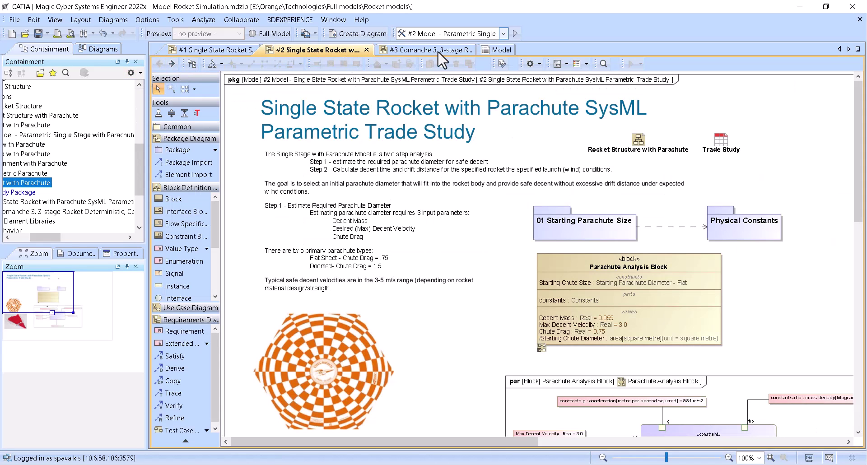
pyautogui.click(490, 48)
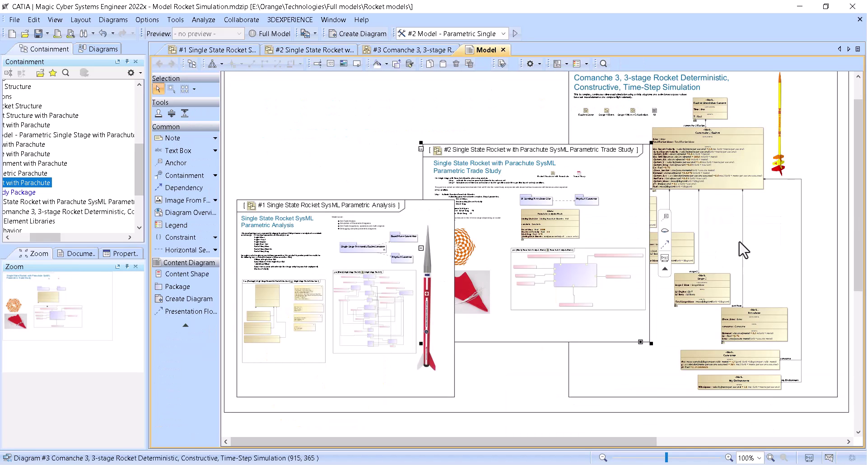
pyautogui.doubleClick(754, 228)
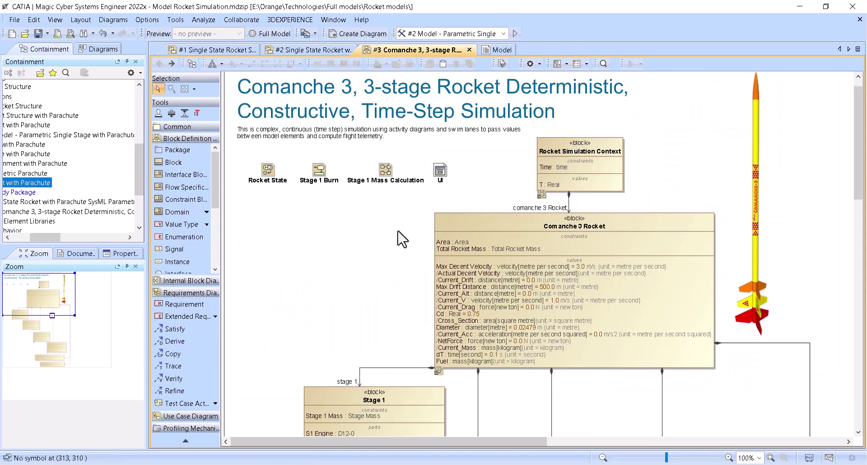
pyautogui.scroll(-5, 399, 246)
pyautogui.scroll(5, 402, 278)
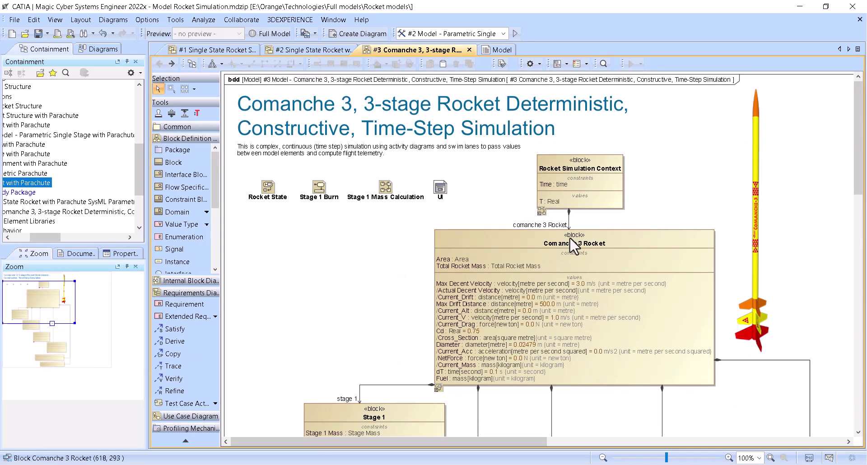
pyautogui.scroll(-3, 573, 242)
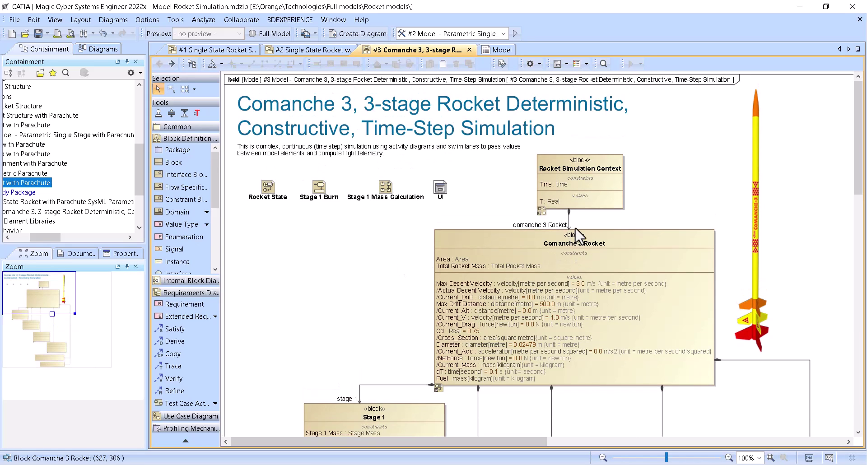
pyautogui.scroll(-3, 573, 249)
pyautogui.scroll(-3, 346, 264)
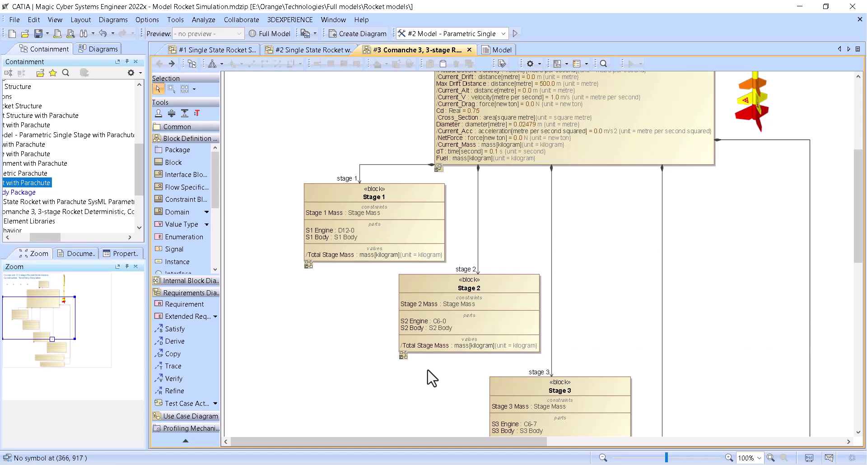
pyautogui.scroll(-5, 432, 379)
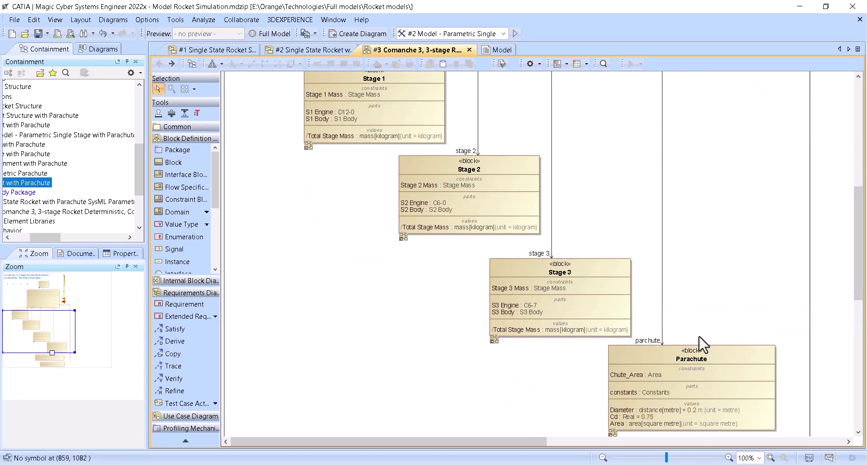
pyautogui.scroll(4, 601, 397)
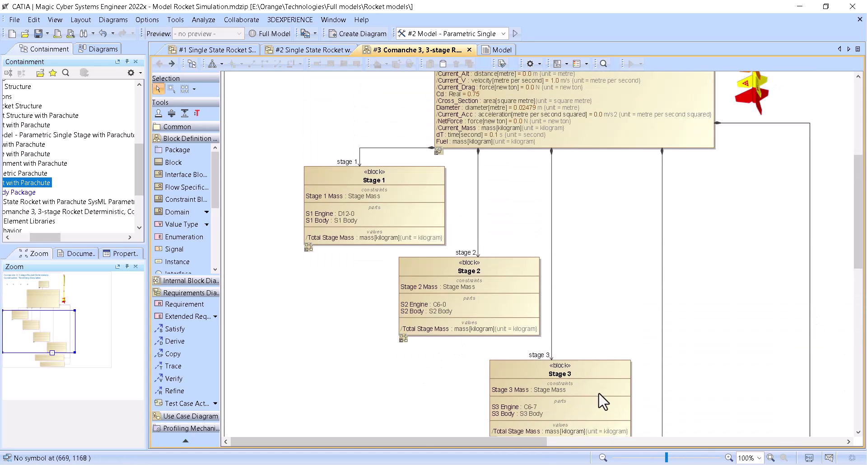
# Step: Open the Rocket State state machine diagram and examine its three flight stages, the Descent Phase and Launch Complete states
pyautogui.scroll(9, 602, 401)
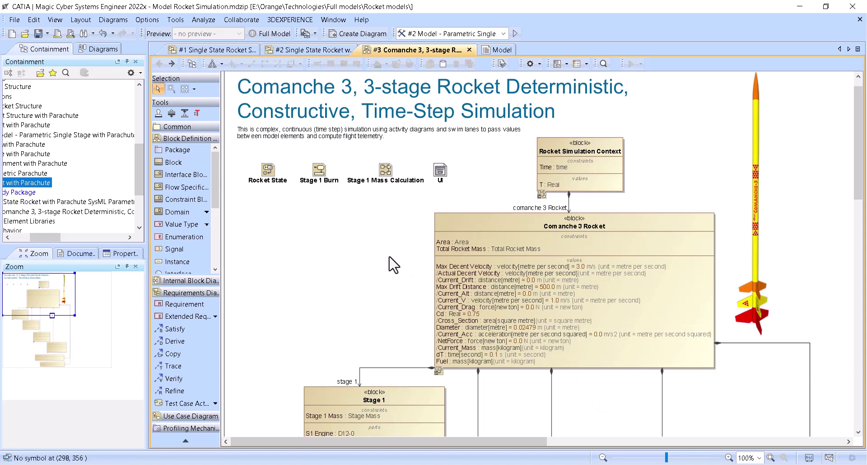
pyautogui.doubleClick(460, 218)
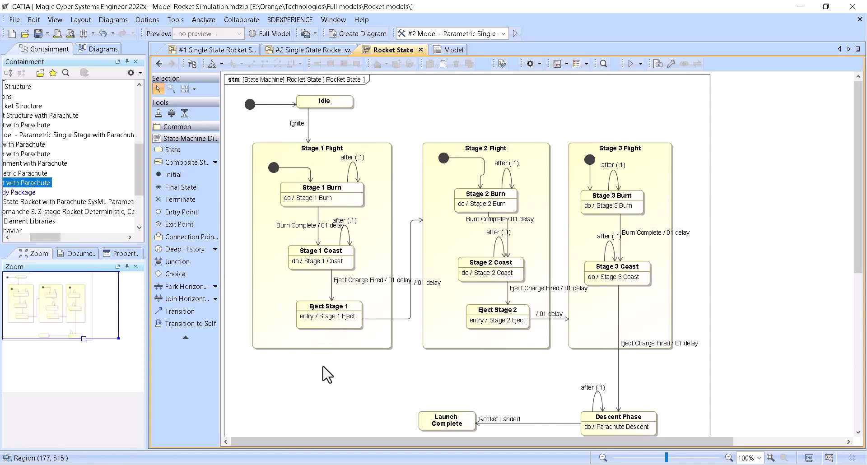
pyautogui.scroll(-3, 700, 284)
pyautogui.scroll(3, 688, 266)
pyautogui.scroll(3, 644, 400)
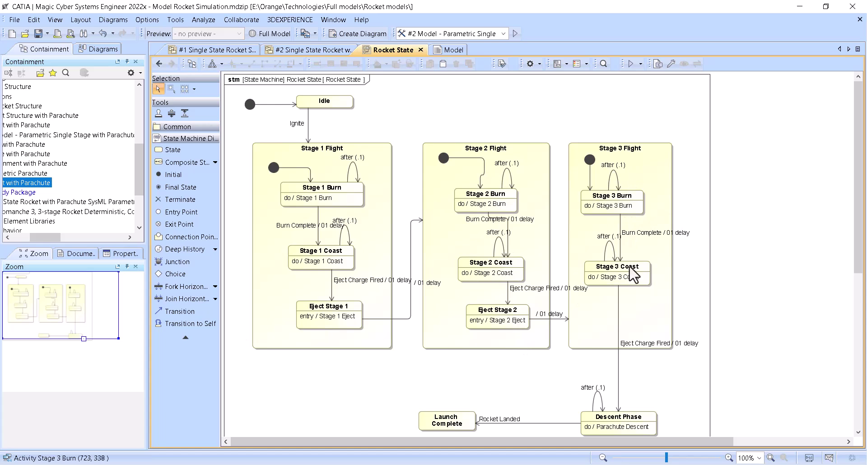
pyautogui.scroll(-3, 633, 274)
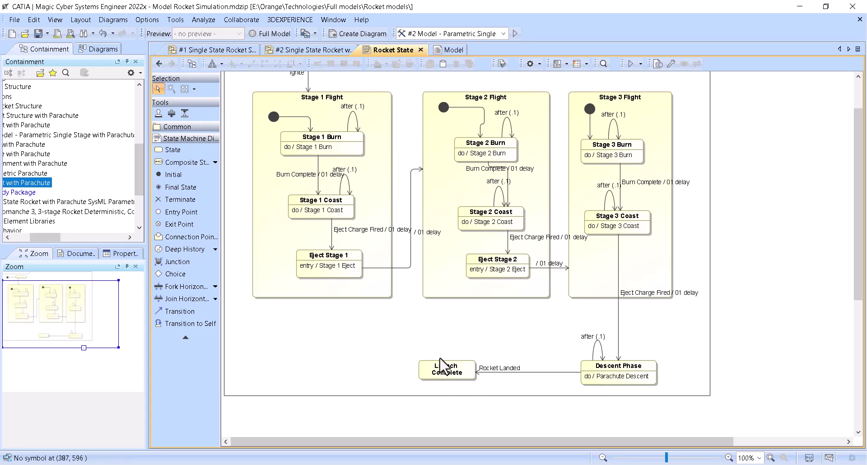
pyautogui.scroll(3, 445, 367)
pyautogui.scroll(-3, 453, 371)
pyautogui.scroll(3, 413, 365)
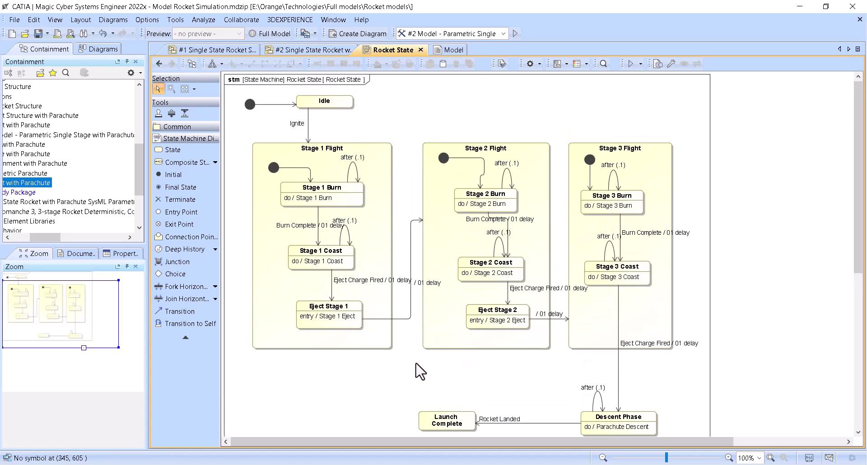
pyautogui.scroll(-3, 420, 377)
pyautogui.scroll(3, 428, 388)
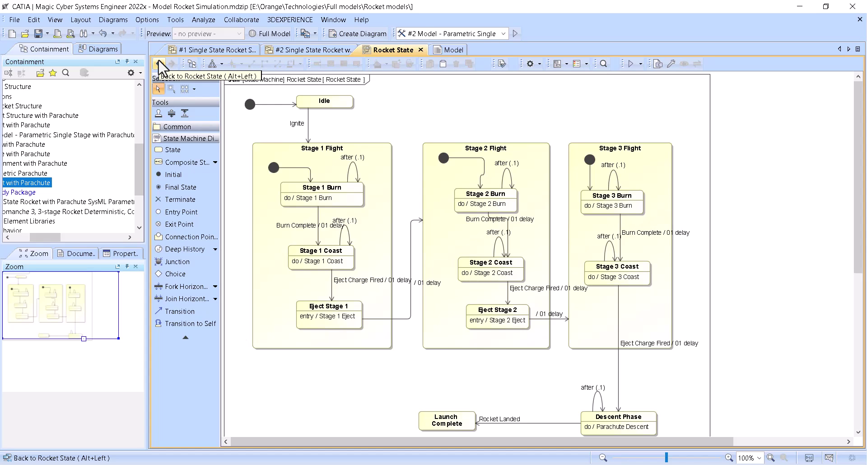
# Step: Open the Stage 1 Burn activity from the state machine and examine the equations in its Update Boost Trajectory action
pyautogui.click(313, 201)
pyautogui.doubleClick(313, 201)
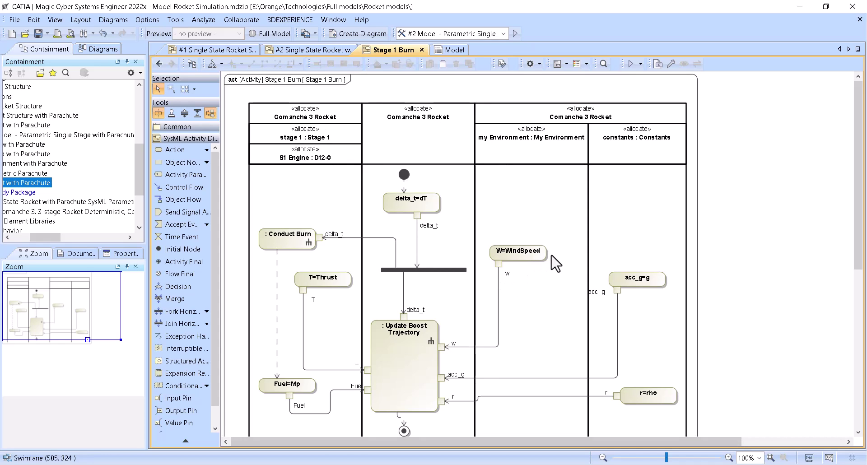
pyautogui.scroll(-3, 582, 271)
pyautogui.scroll(1, 416, 289)
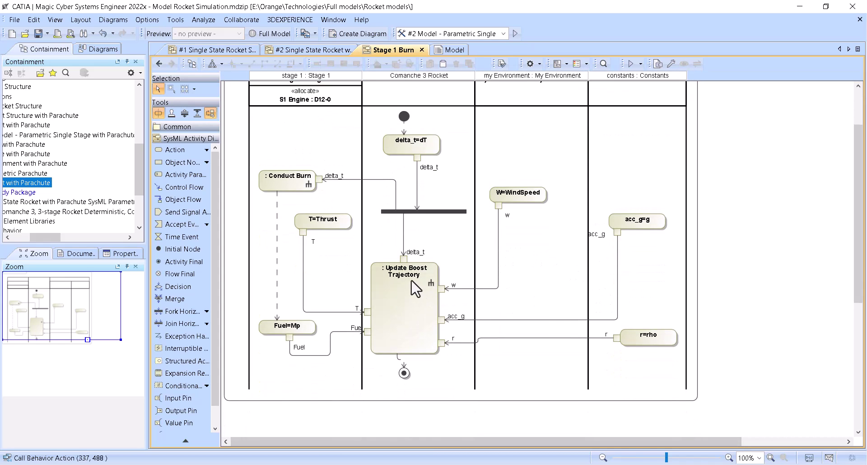
pyautogui.doubleClick(414, 285)
pyautogui.scroll(-5, 589, 167)
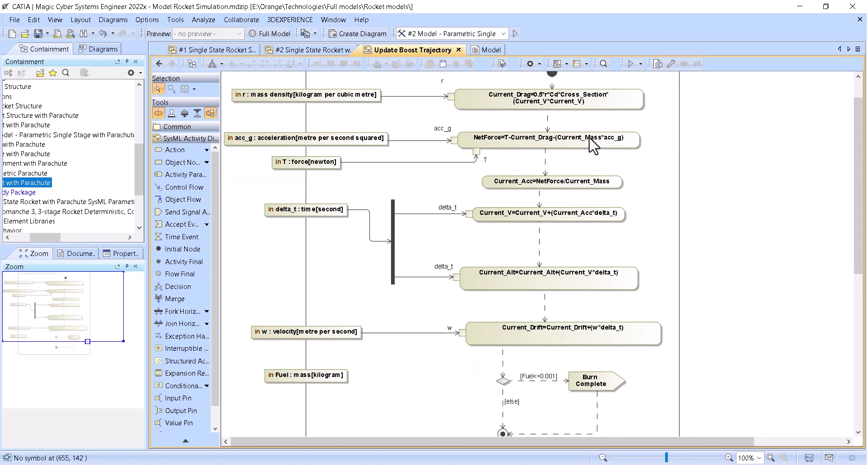
pyautogui.scroll(5, 500, 224)
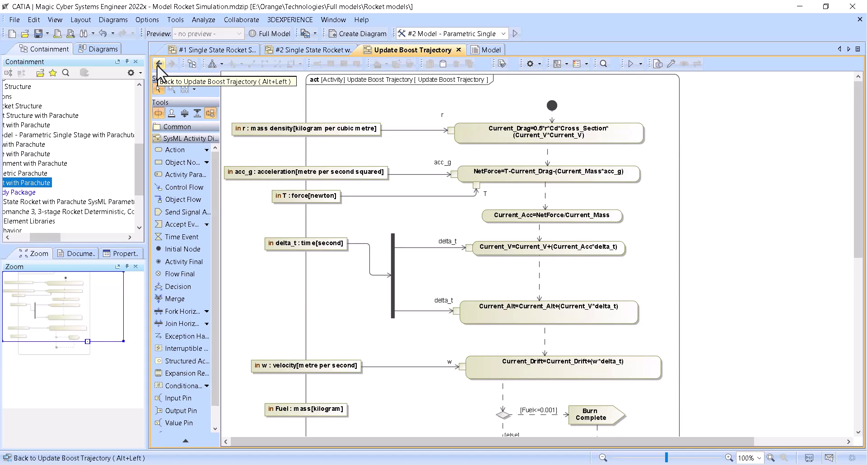
# Step: Return to the Rocket State diagram and open the Stage 1 Coast activity's Update Coast Trajectory action to examine its equations
pyautogui.click(158, 64)
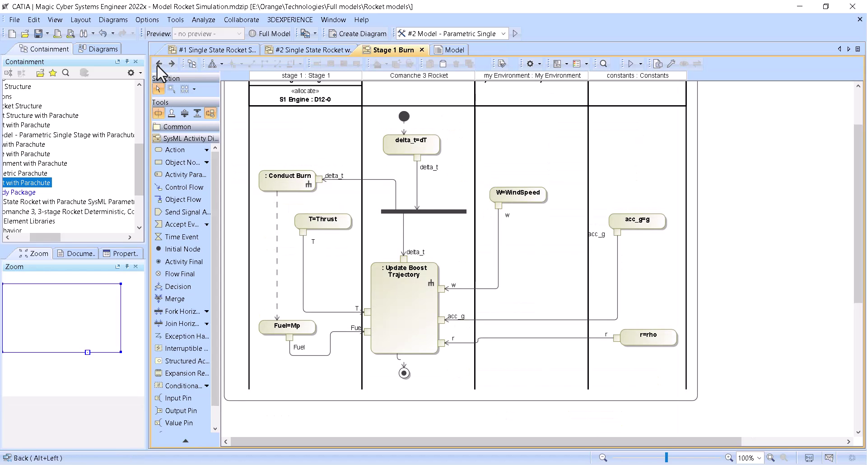
pyautogui.click(158, 64)
pyautogui.click(158, 64)
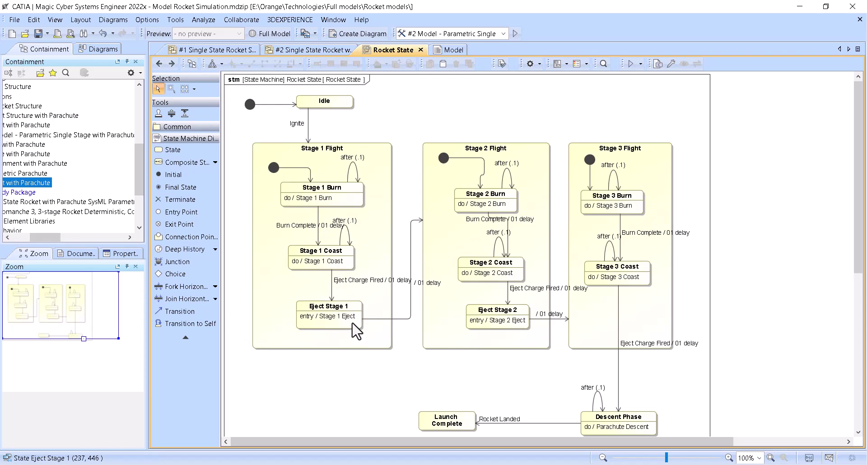
pyautogui.doubleClick(324, 264)
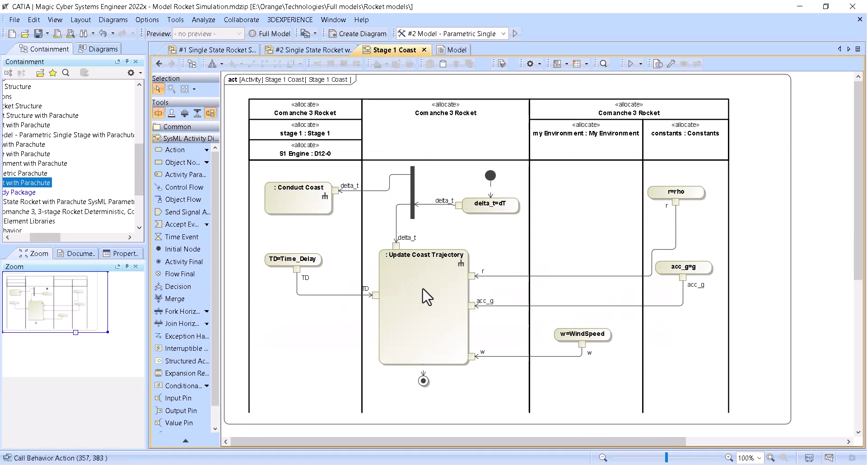
pyautogui.doubleClick(426, 298)
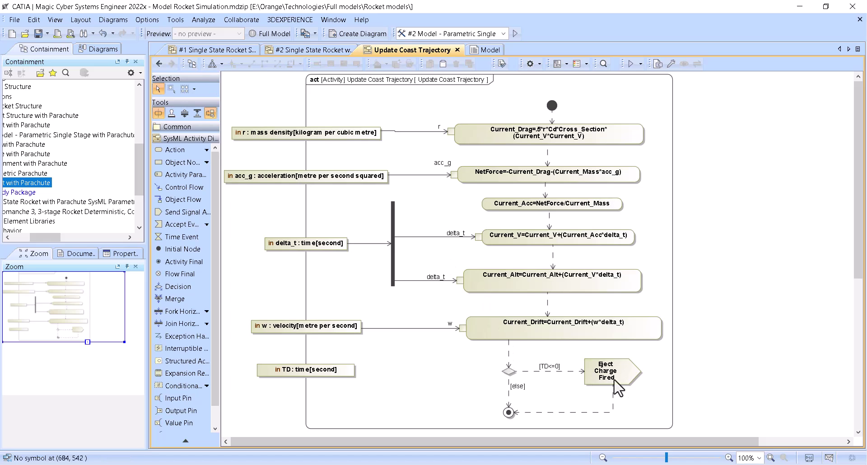
# Step: Navigate back from Update Coast Trajectory to the #3 Comanche 3, 3-stage rocket block definition diagram
pyautogui.click(159, 64)
pyautogui.click(159, 65)
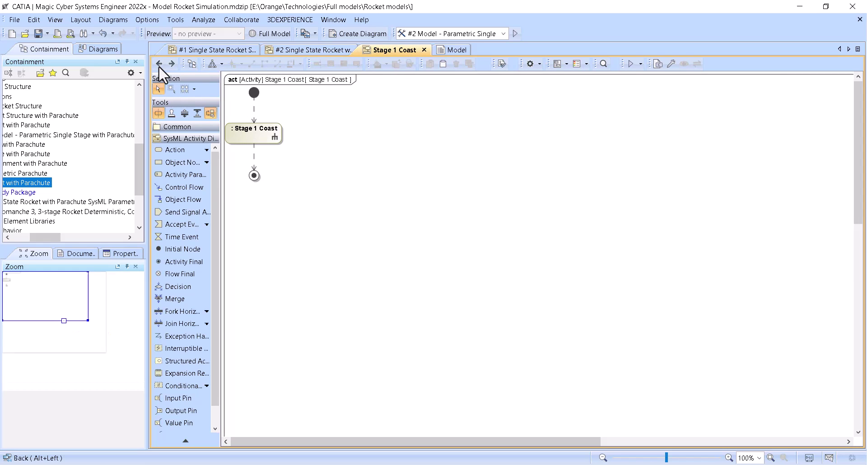
pyautogui.click(158, 66)
pyautogui.click(158, 64)
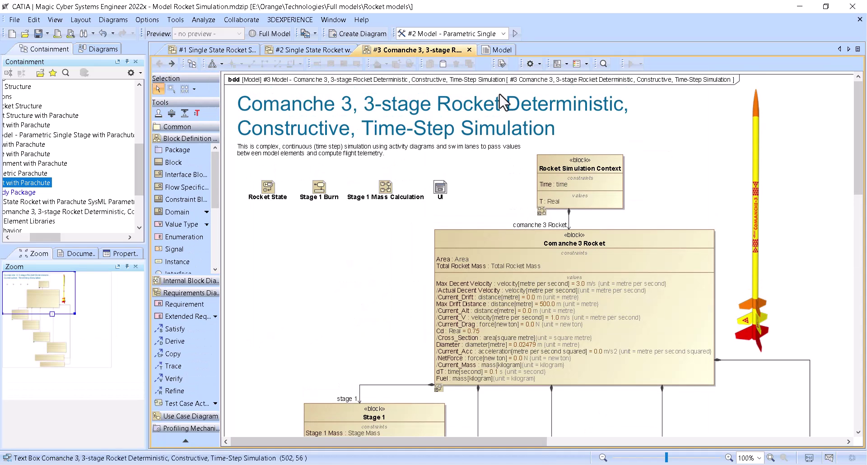
# Step: Run the simulation with the #3 Model - Comanche 3 No UI configuration
pyautogui.click(502, 34)
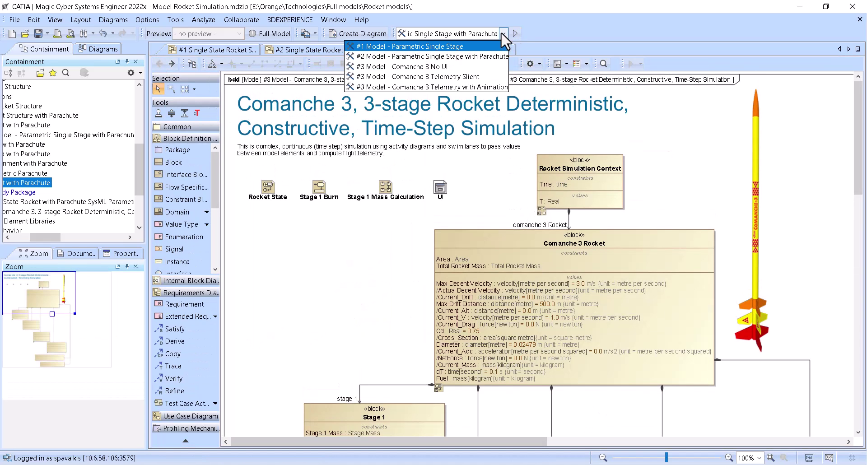
pyautogui.click(443, 67)
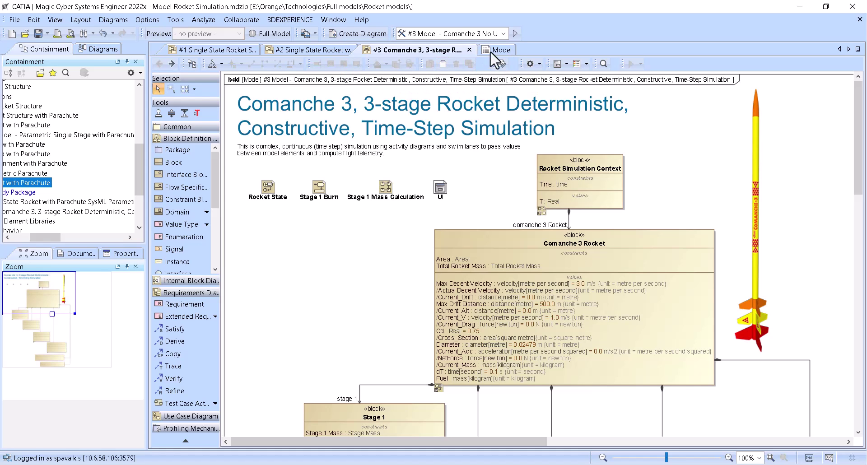
pyautogui.click(515, 33)
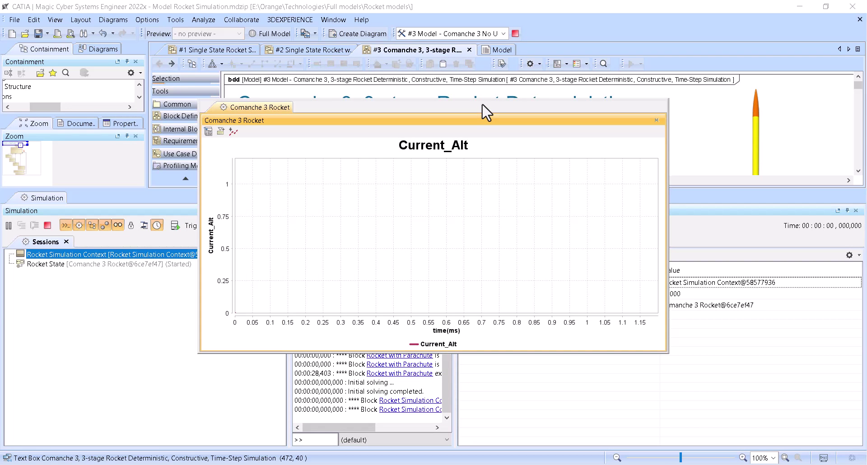
# Step: Move the Current_Alt, Current_V and Current_Acc plot windows off the diagram and the simulation variables
pyautogui.moveTo(437, 108); pyautogui.dragTo(666, 251)
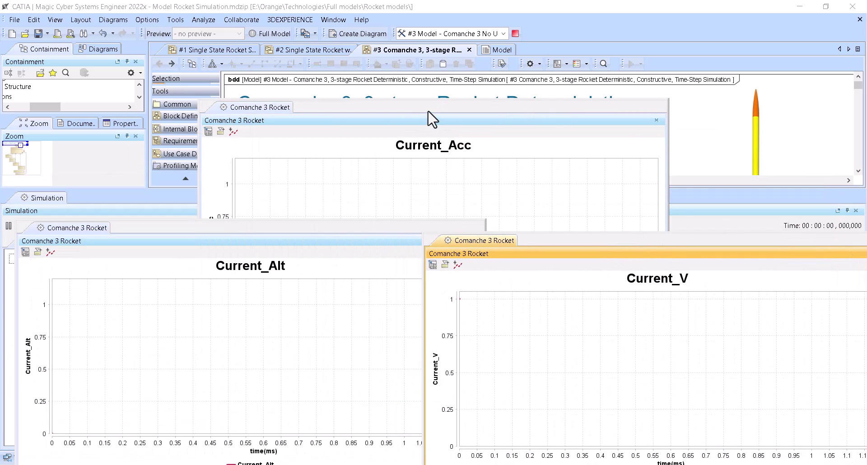
pyautogui.moveTo(428, 111); pyautogui.dragTo(427, 348)
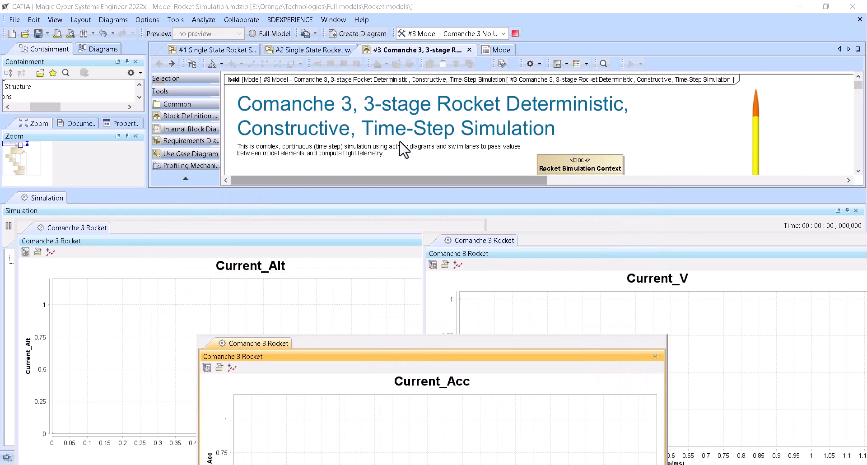
pyautogui.scroll(-5, 403, 149)
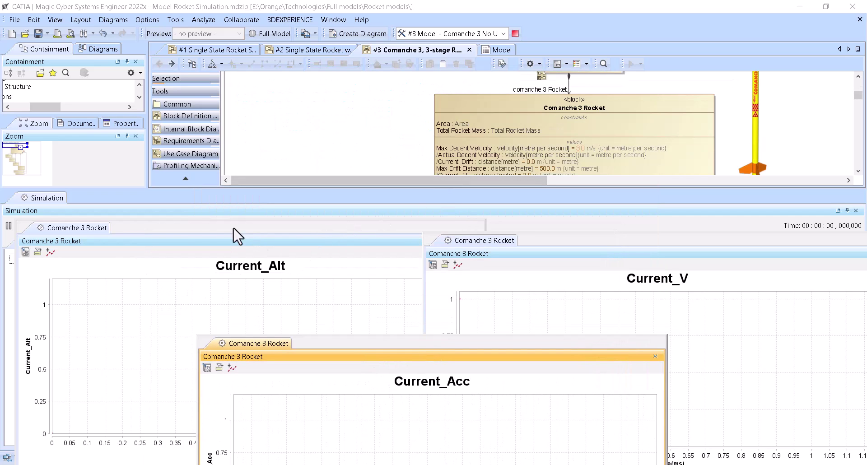
pyautogui.moveTo(120, 231); pyautogui.dragTo(515, 282)
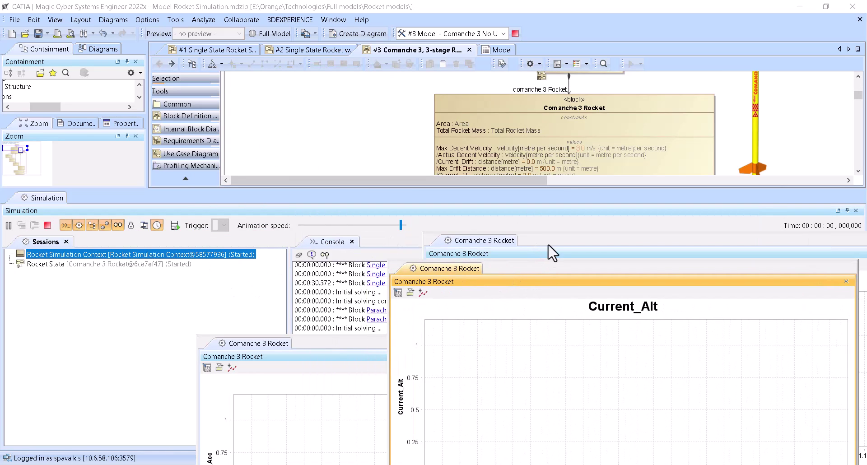
pyautogui.moveTo(552, 254); pyautogui.dragTo(313, 324)
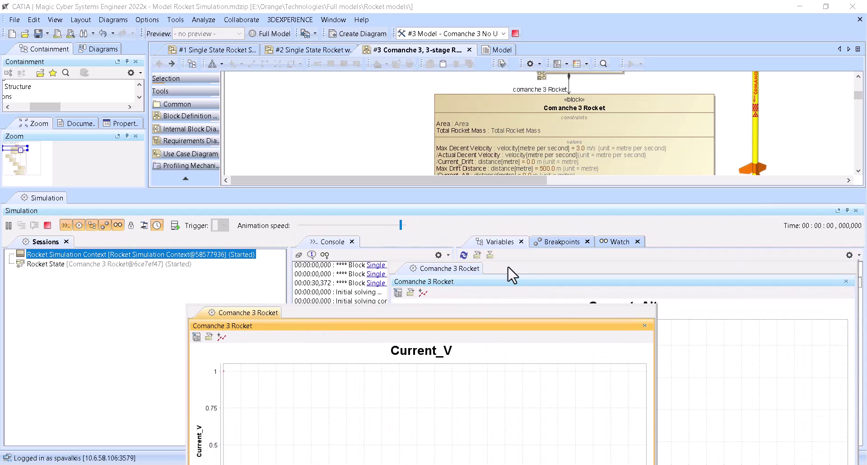
pyautogui.moveTo(511, 274); pyautogui.dragTo(451, 309)
pyautogui.click(484, 279)
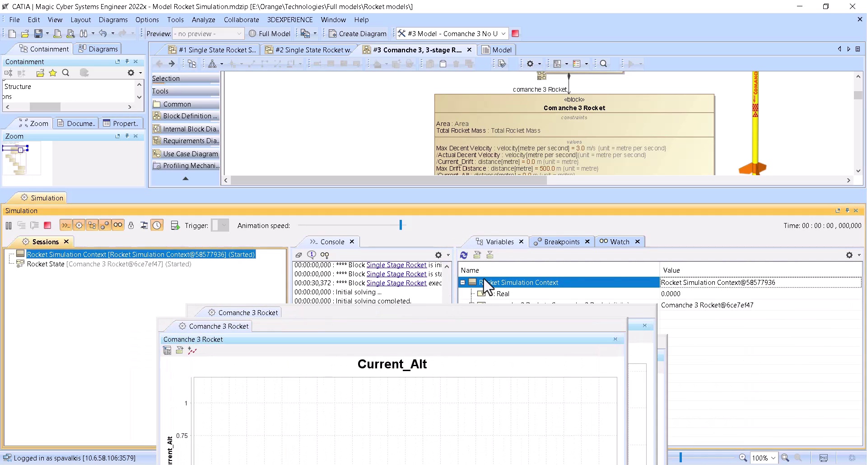
# Step: Open the running Rocket State diagram and trigger the Ignite transition from Idle to Stage 1 Flight
pyautogui.scroll(1, 497, 99)
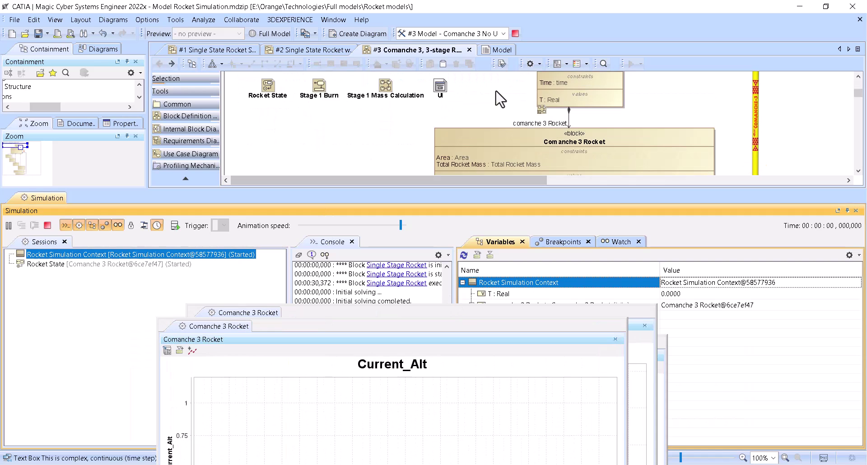
pyautogui.doubleClick(503, 140)
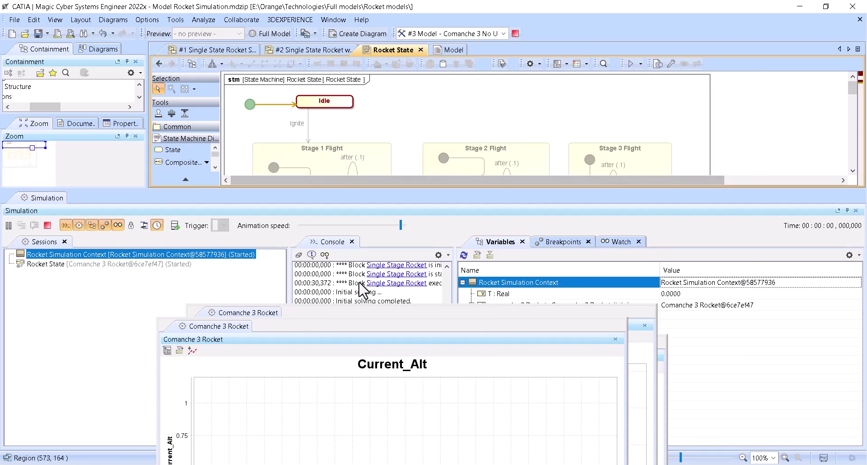
pyautogui.scroll(-1, 373, 120)
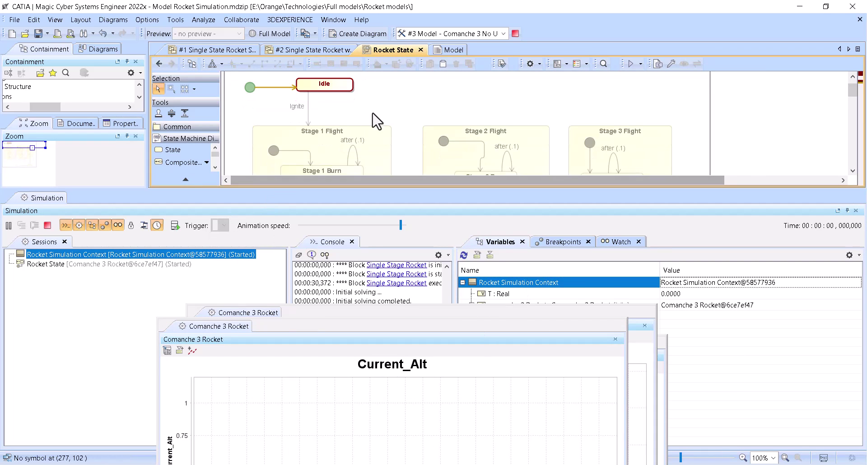
pyautogui.click(308, 113)
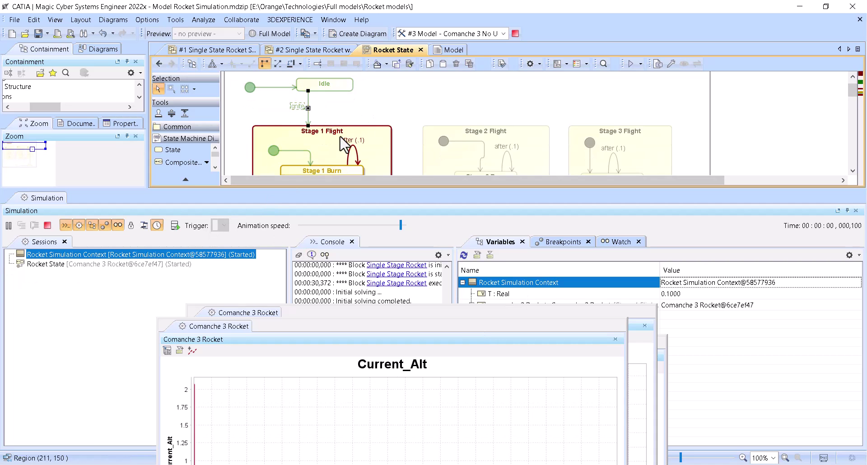
pyautogui.scroll(-4, 323, 121)
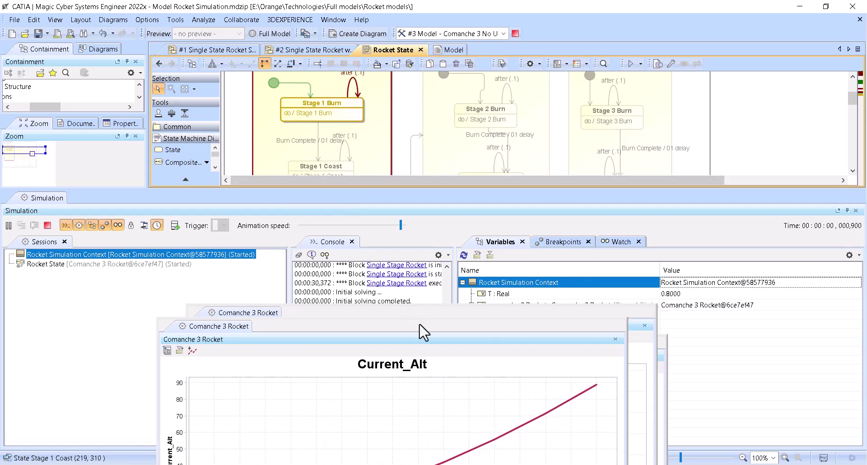
# Step: Spread out the Current_Alt, Current_V and Current_Acc plots so they can be watched alongside the Rocket State diagram
pyautogui.moveTo(424, 336); pyautogui.dragTo(294, 87)
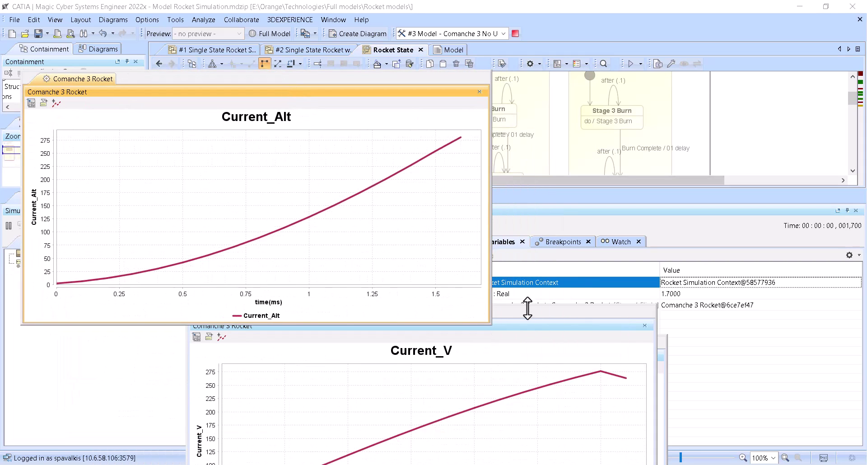
pyautogui.moveTo(534, 318)
pyautogui.mouseDown()
pyautogui.moveTo(491, 161)
pyautogui.moveTo(512, 52)
pyautogui.mouseUp()
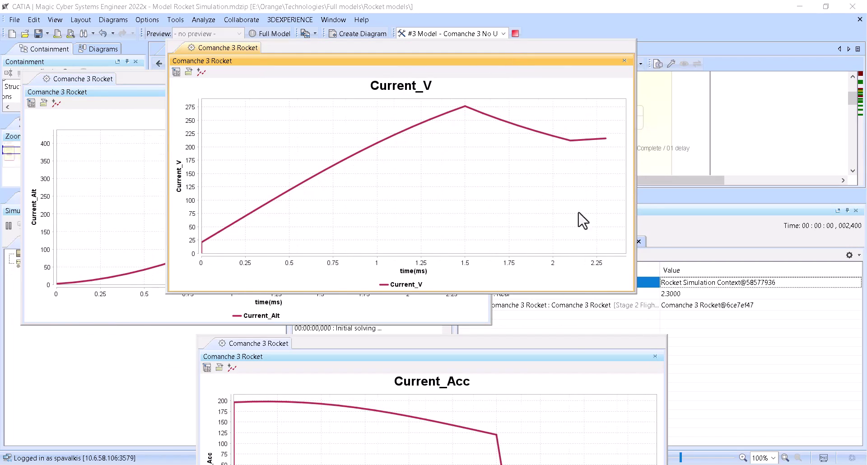
pyautogui.moveTo(583, 344)
pyautogui.mouseDown()
pyautogui.moveTo(724, 244)
pyautogui.moveTo(739, 217)
pyautogui.mouseUp()
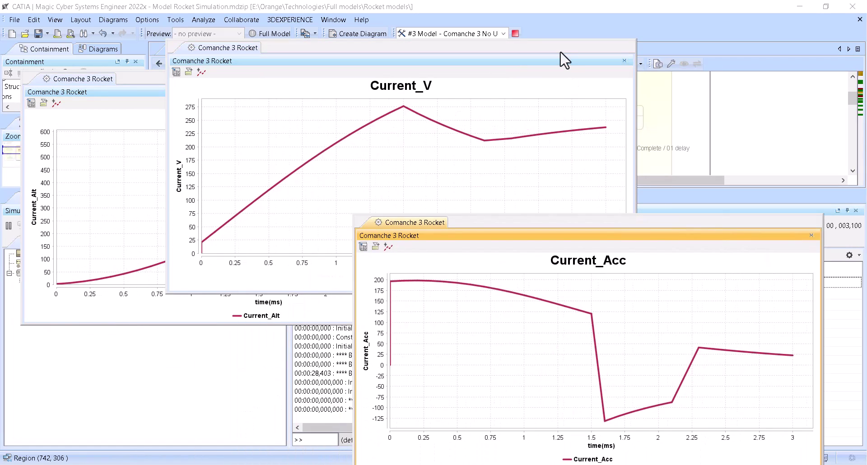
pyautogui.moveTo(540, 50); pyautogui.dragTo(318, 232)
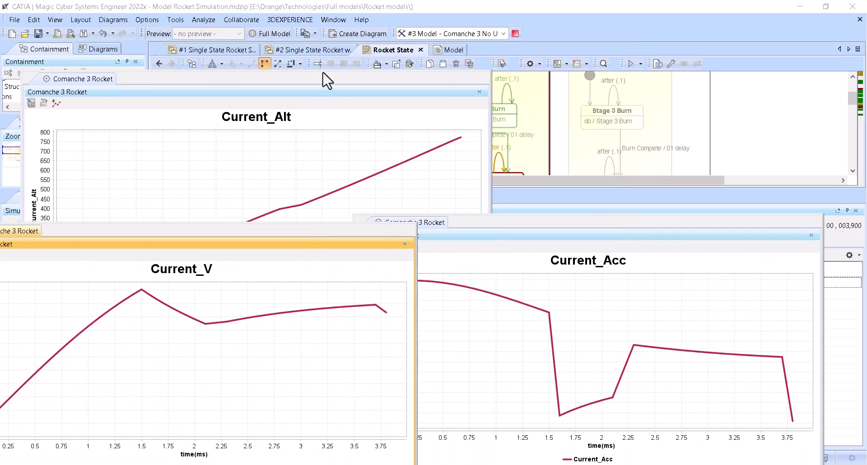
pyautogui.moveTo(325, 78)
pyautogui.mouseDown()
pyautogui.moveTo(541, 79)
pyautogui.moveTo(824, 171)
pyautogui.mouseUp()
pyautogui.scroll(-3, 445, 113)
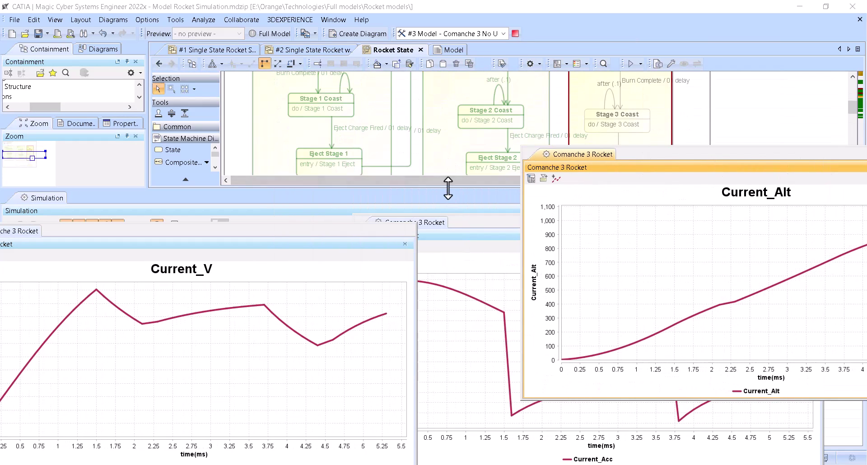
# Step: Enlarge the Rocket State diagram area and move the Current_Alt plot off Stage 3 Flight
pyautogui.moveTo(455, 209); pyautogui.dragTo(465, 290)
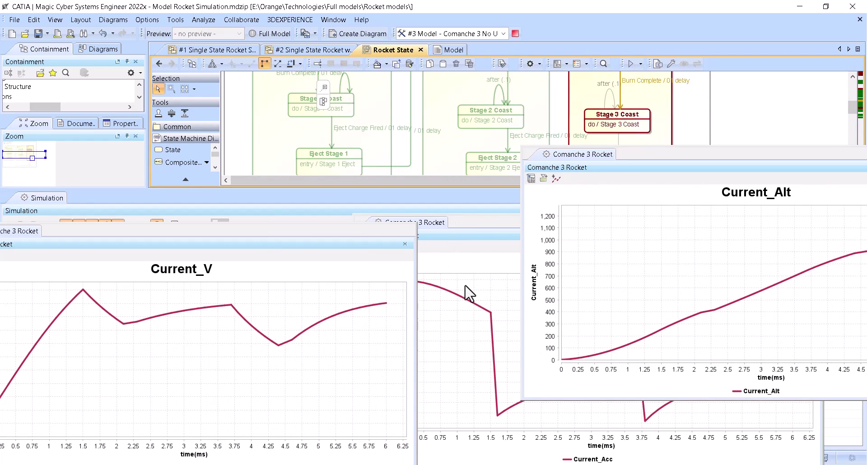
pyautogui.scroll(-3, 450, 147)
pyautogui.scroll(5, 450, 147)
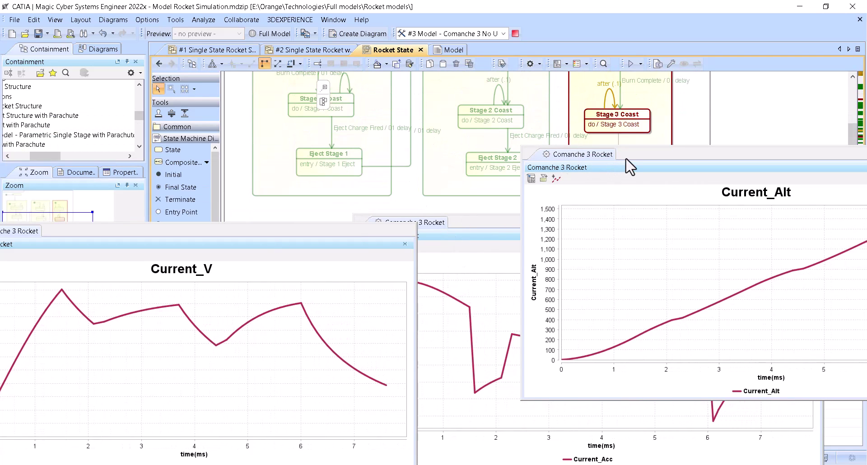
pyautogui.moveTo(610, 172); pyautogui.dragTo(174, 117)
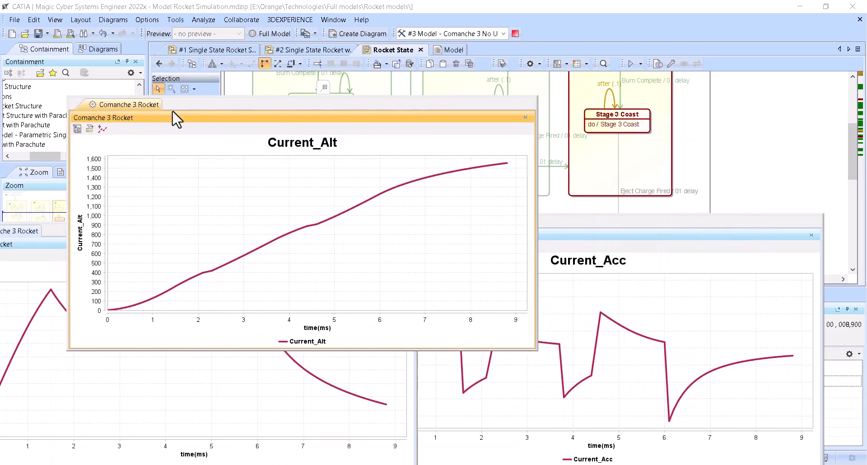
# Step: Stop the current simulation and run the #3 Model - Comanche 3 Telemetry Slient configuration
pyautogui.click(514, 33)
pyautogui.click(503, 34)
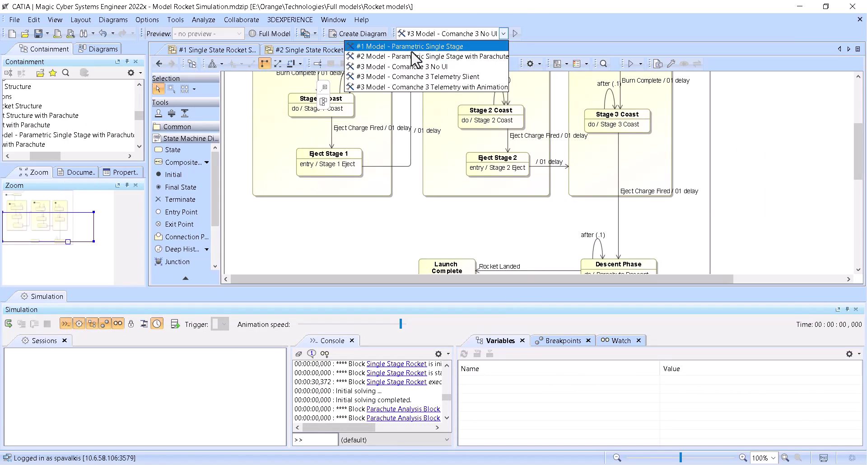
pyautogui.click(418, 86)
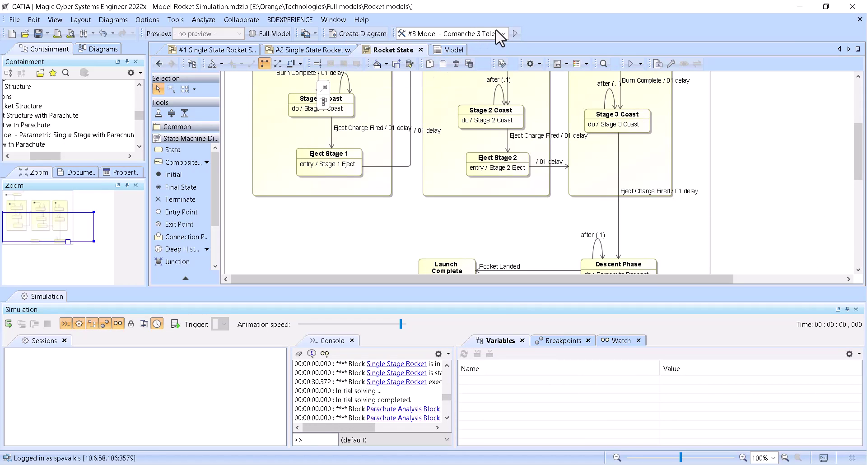
pyautogui.click(511, 32)
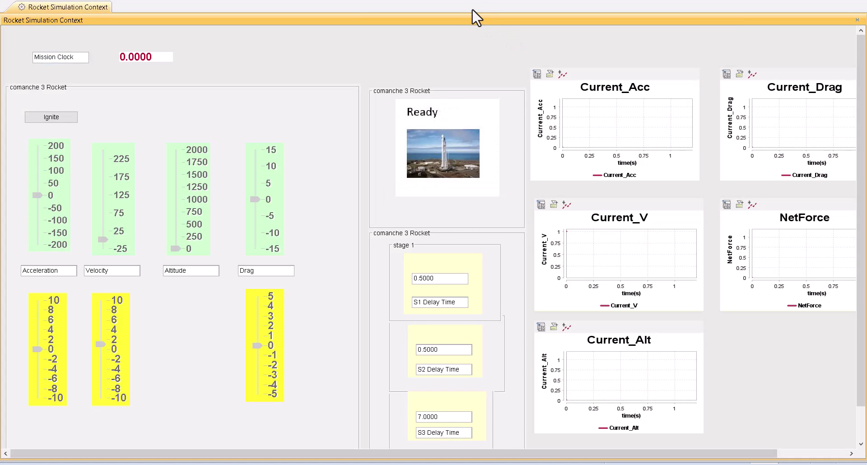
# Step: Ignite the rocket from the Rocket Simulation Context dashboard, positioning its window to watch the Rocket State diagram and telemetry plots
pyautogui.doubleClick(468, 9)
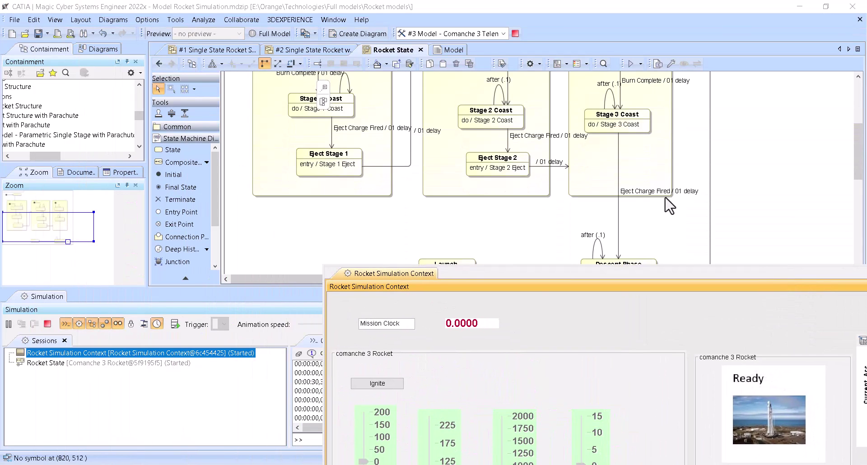
pyautogui.moveTo(524, 277); pyautogui.dragTo(465, 49)
pyautogui.click(335, 154)
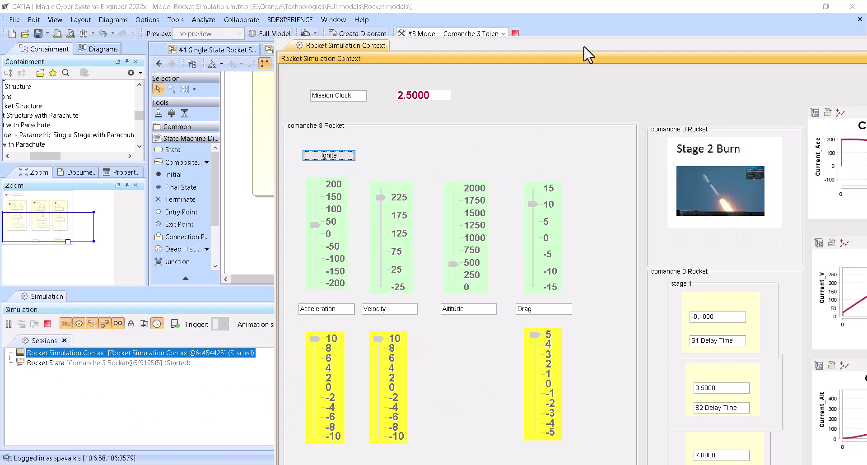
pyautogui.moveTo(583, 45); pyautogui.dragTo(132, 182)
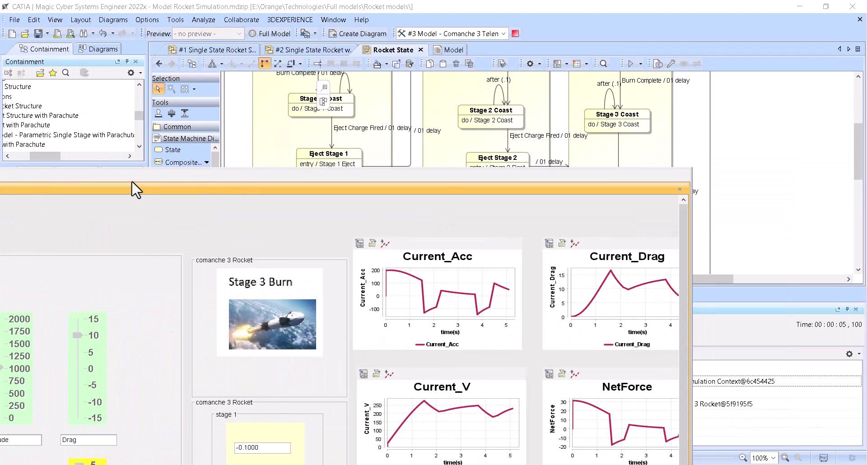
# Step: Stop the telemetry simulation and close the Simulation pane
pyautogui.click(515, 34)
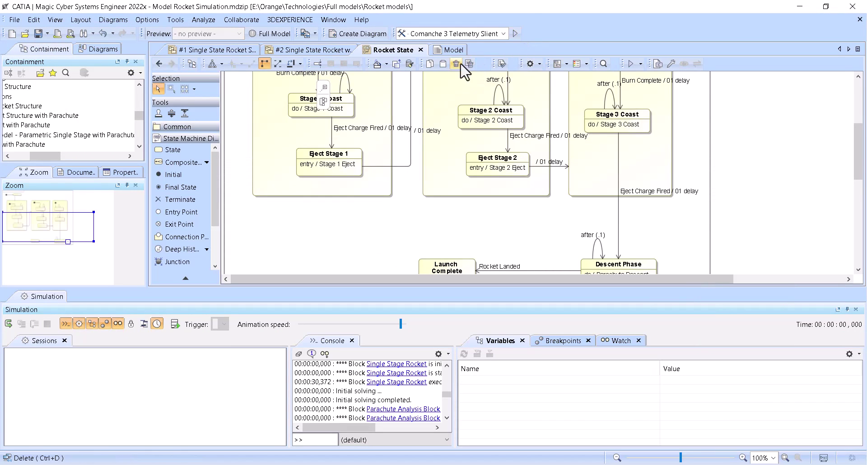
pyautogui.scroll(3, 445, 189)
pyautogui.scroll(1, 445, 190)
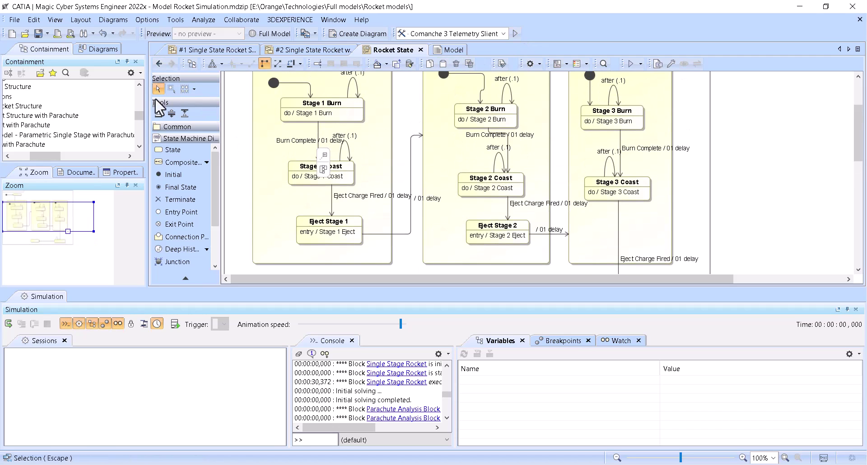
pyautogui.click(856, 309)
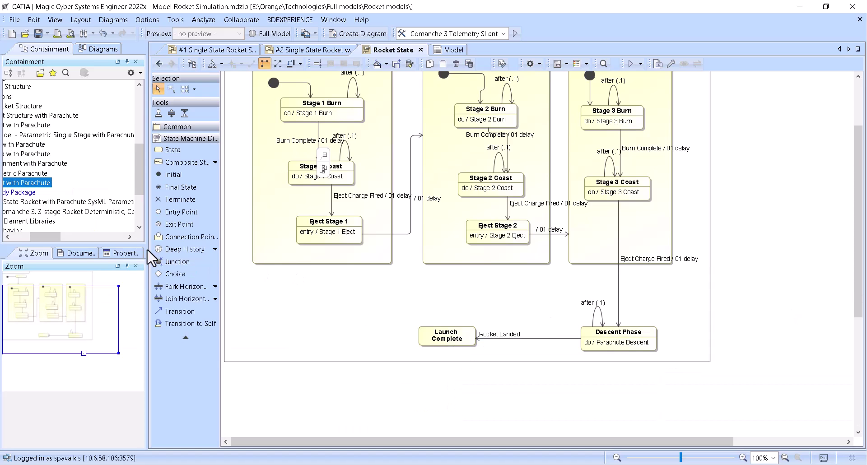
# Step: Widen the Containment tree and expand the Simulation Package of the #3 Model to list its configurations
pyautogui.moveTo(149, 257); pyautogui.dragTo(207, 252)
pyautogui.moveTo(118, 237); pyautogui.dragTo(40, 204)
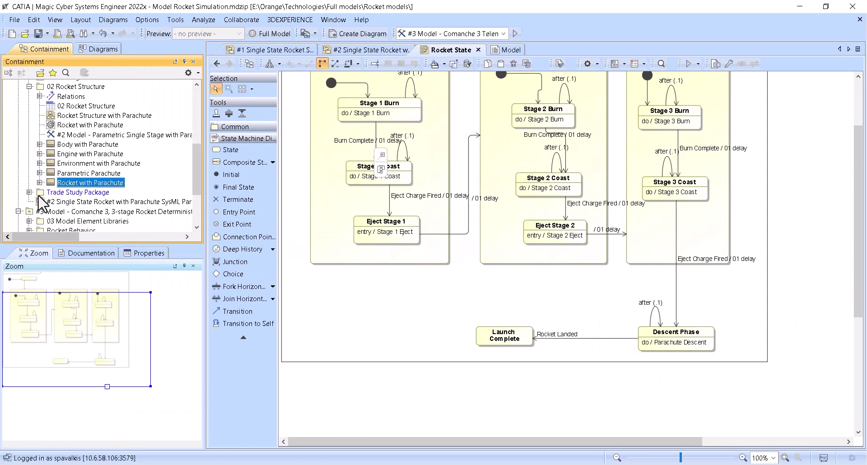
pyautogui.scroll(-3, 40, 204)
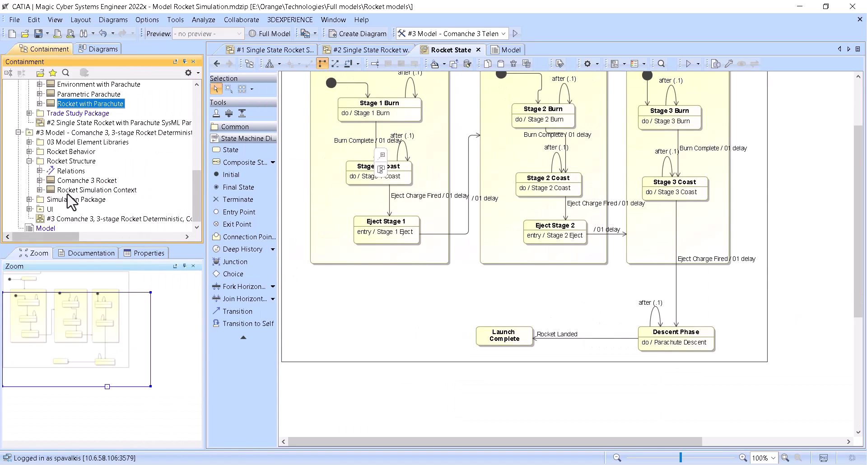
pyautogui.click(29, 199)
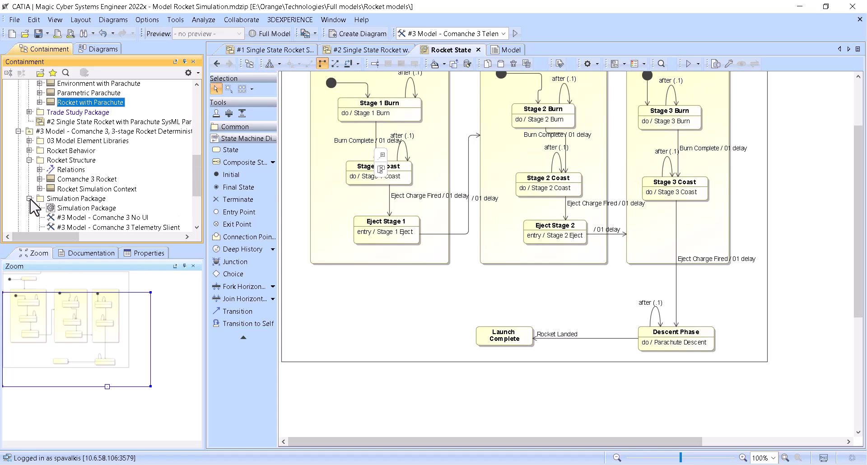
pyautogui.scroll(-2, 70, 209)
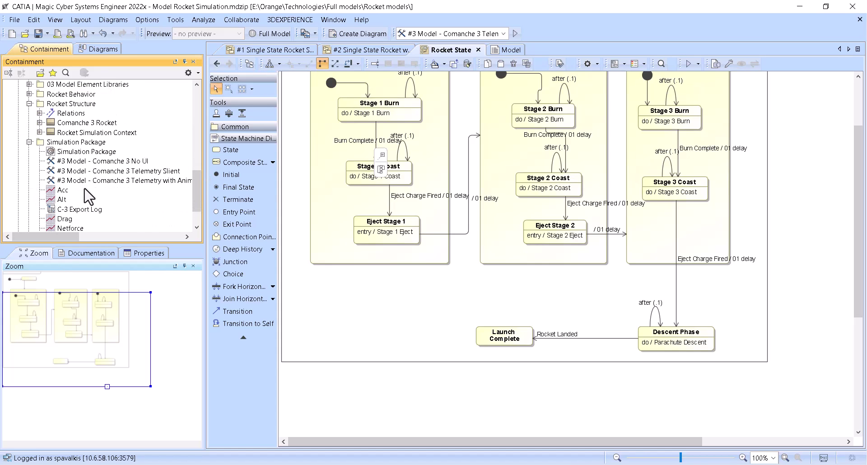
# Step: Review the timing properties of the #3 Model - Comanche 3 Telemetry Slient configuration, including Step Delay and Step Size, and close its specification
pyautogui.doubleClick(90, 170)
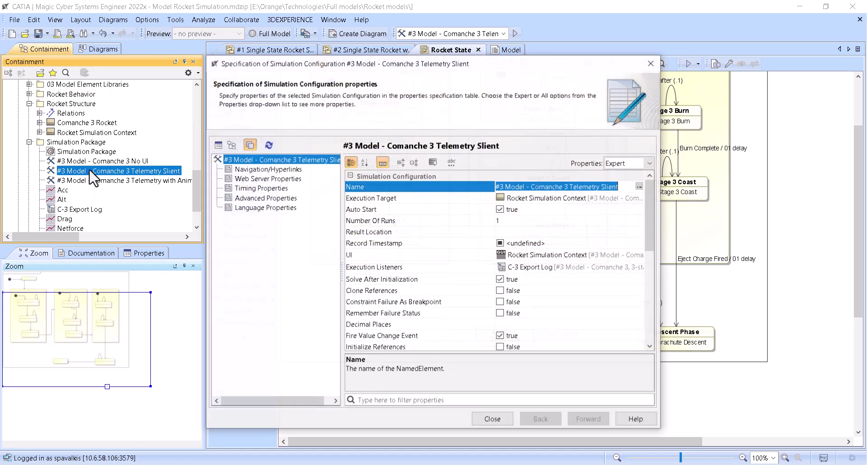
pyautogui.click(261, 188)
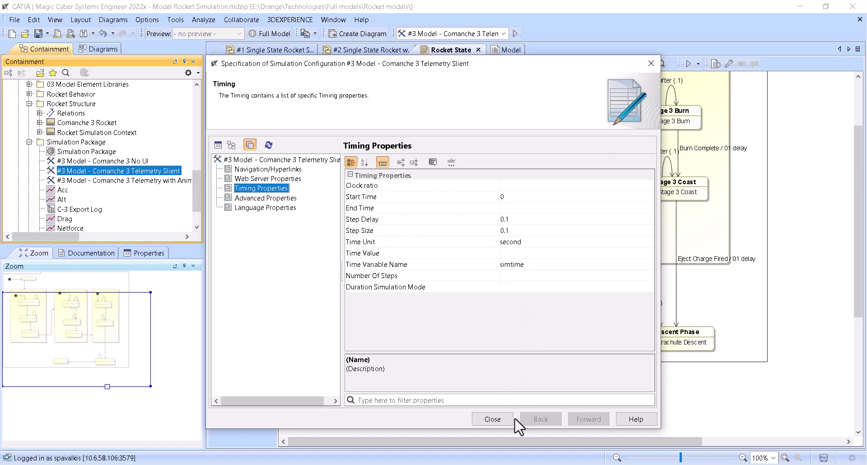
pyautogui.click(505, 219)
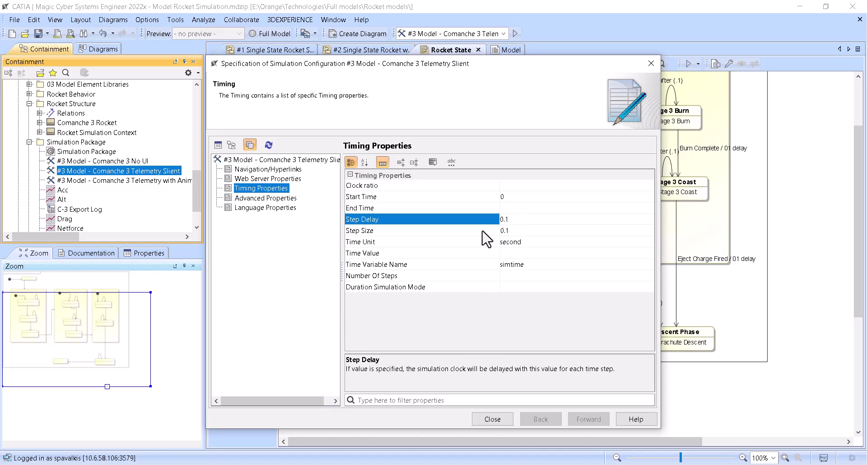
pyautogui.click(503, 423)
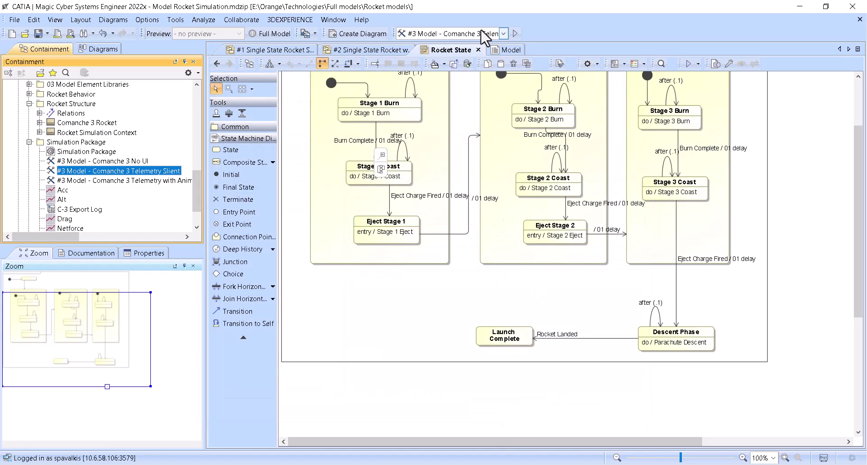
# Step: Select #3 Model - Comanche 3 Telemetry with Animation as the run configuration and review the Animation properties in its specification
pyautogui.click(503, 34)
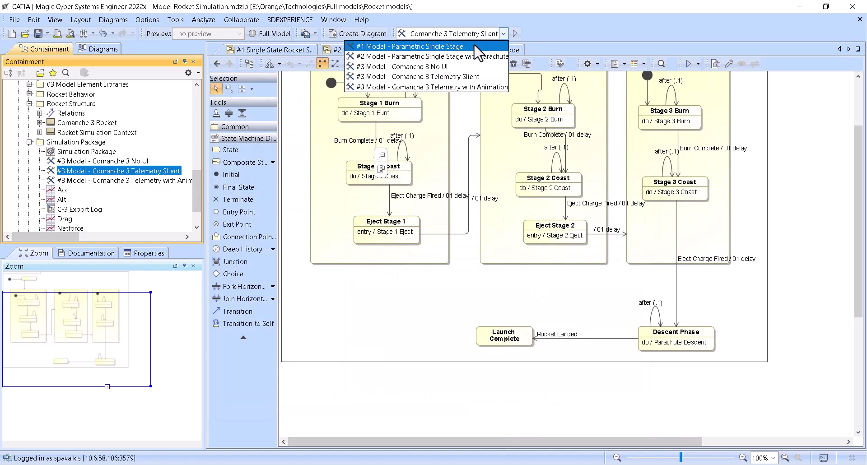
pyautogui.click(452, 87)
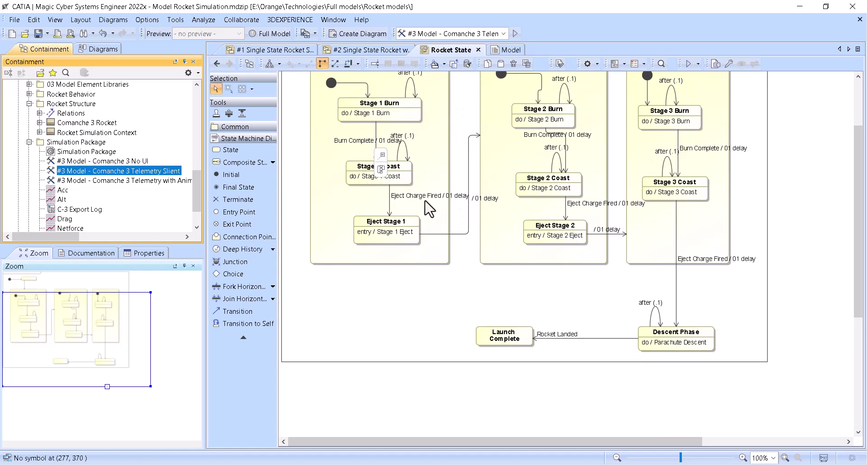
pyautogui.scroll(-1, 108, 186)
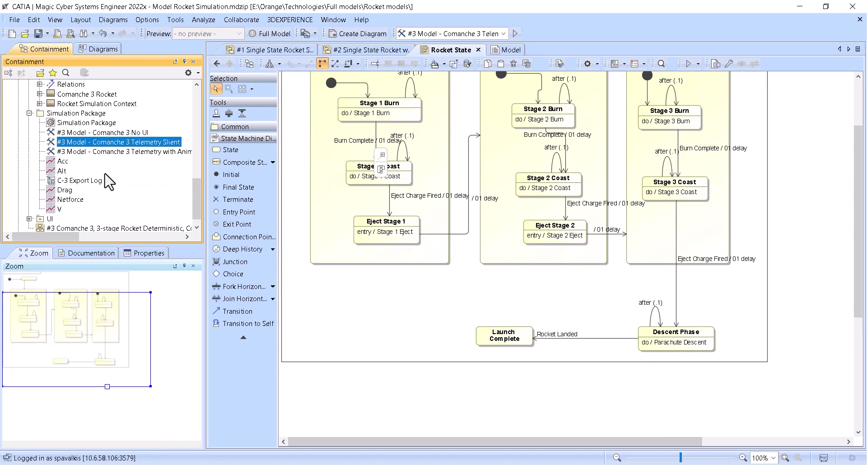
pyautogui.doubleClick(99, 151)
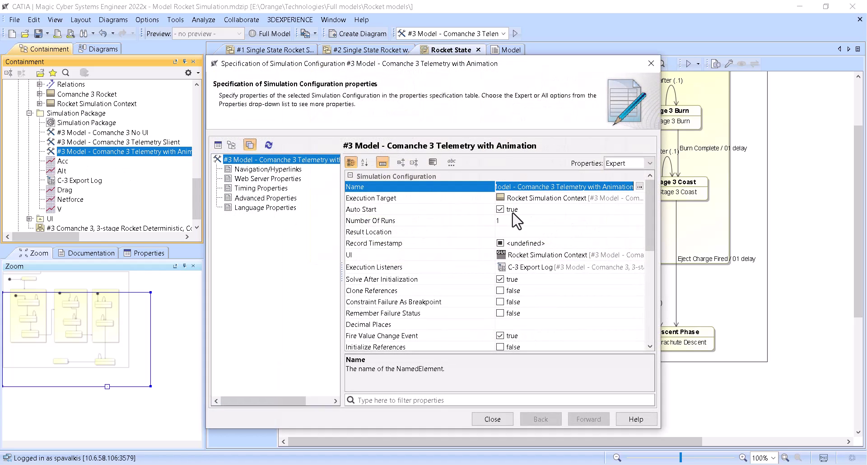
pyautogui.scroll(-6, 470, 251)
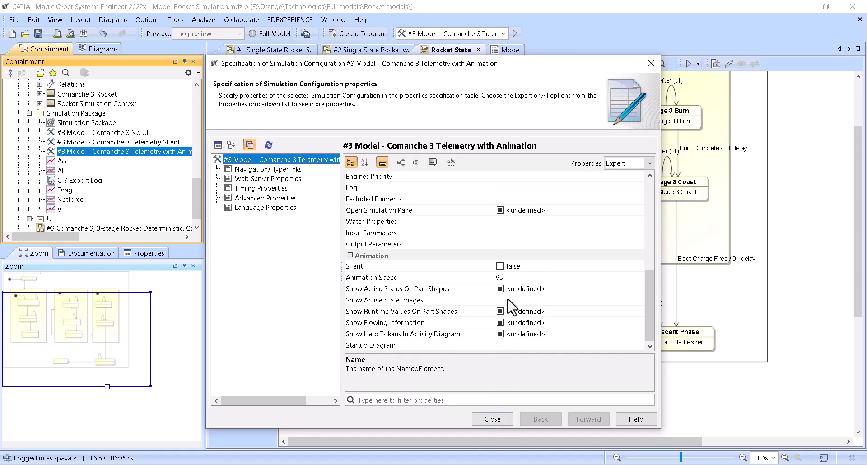
pyautogui.click(505, 421)
# Step: Check the Silent option among the Animation properties of the #3 Model - Comanche 3 Telemetry Slient configuration
pyautogui.doubleClick(97, 143)
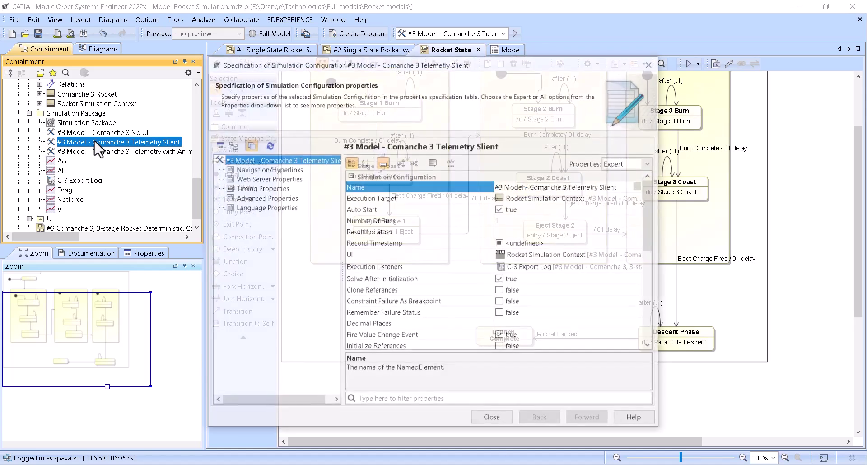
pyautogui.scroll(-6, 415, 240)
pyautogui.scroll(-3, 420, 245)
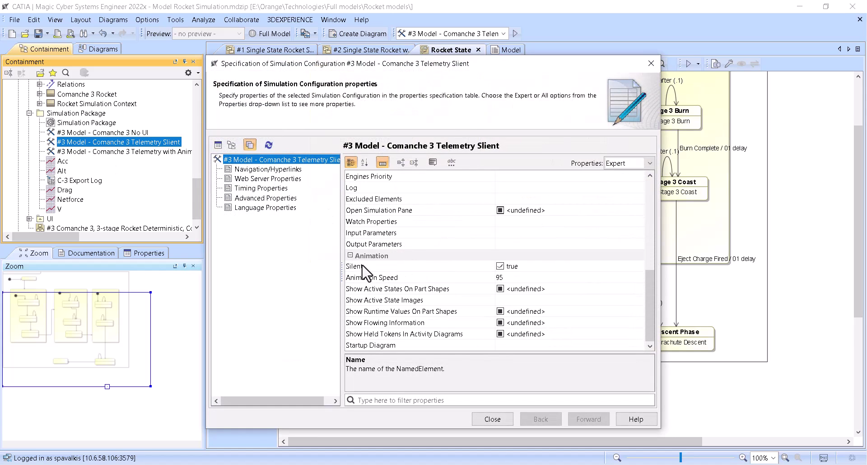
pyautogui.click(492, 419)
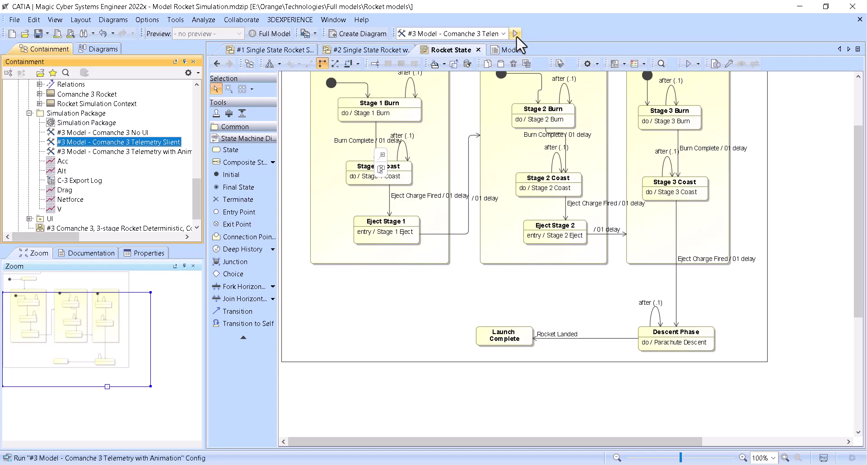
# Step: Run the #3 Model - Comanche 3 Telemetry with Animation configuration and ignite the rocket from the dashboard
pyautogui.click(516, 34)
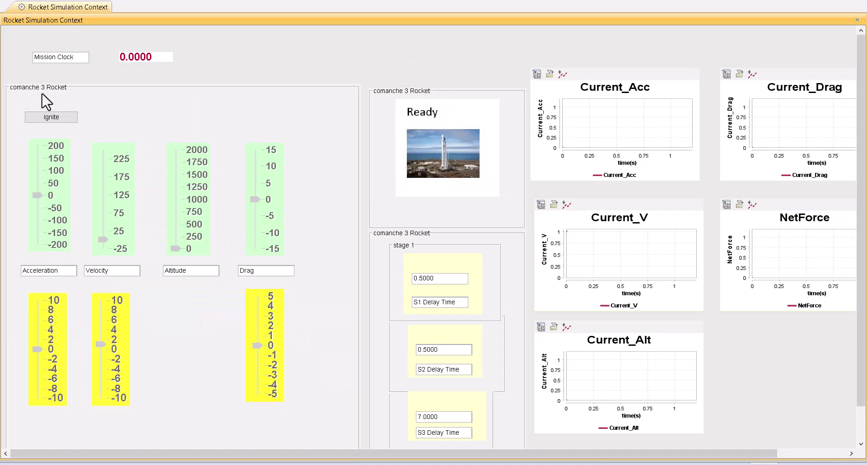
pyautogui.click(51, 117)
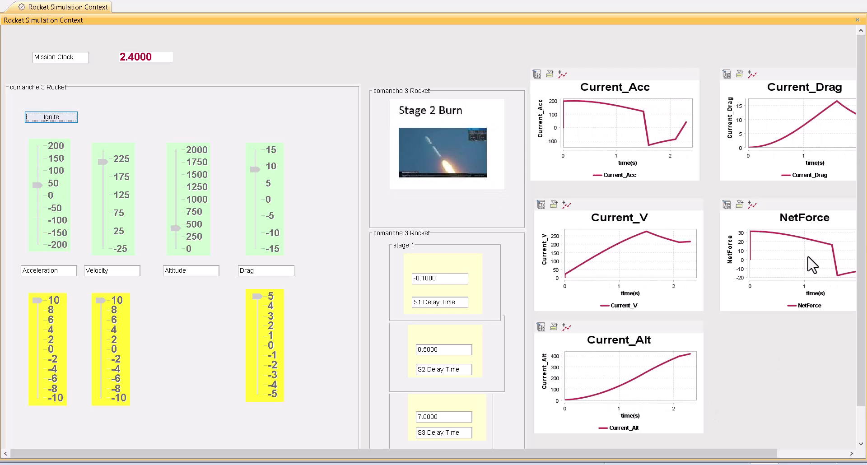
# Step: End the animated simulation, closing the dashboard and Simulation pane to leave the full Rocket State diagram in view
pyautogui.click(857, 20)
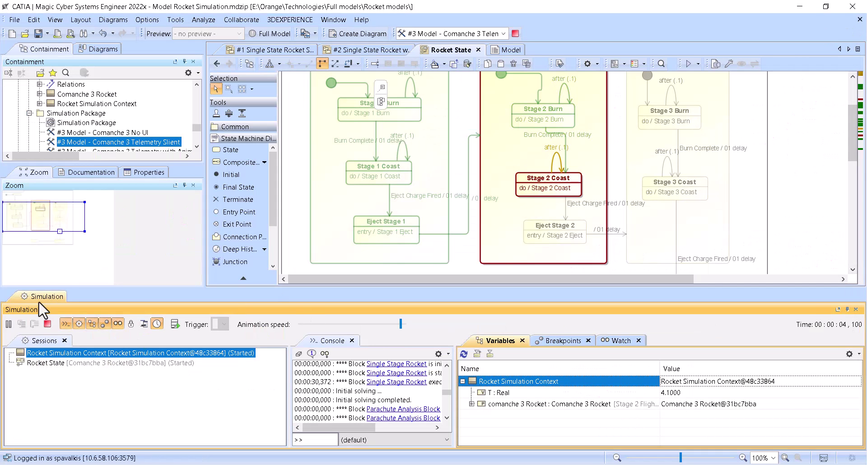
pyautogui.click(48, 325)
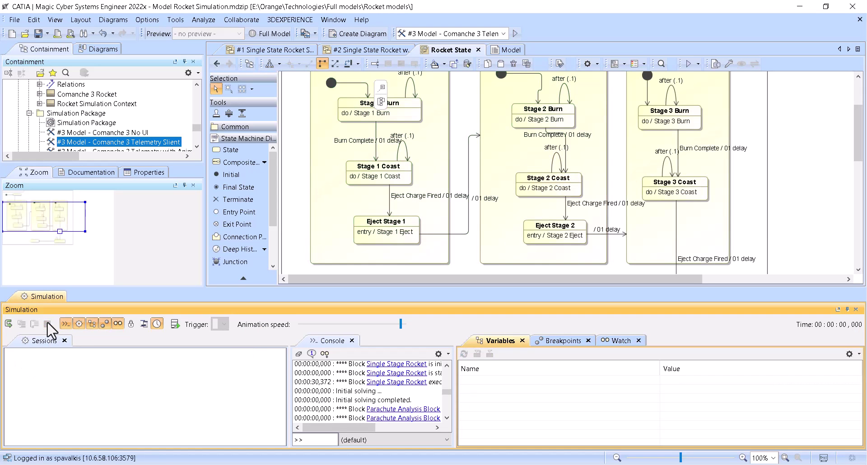
pyautogui.click(855, 310)
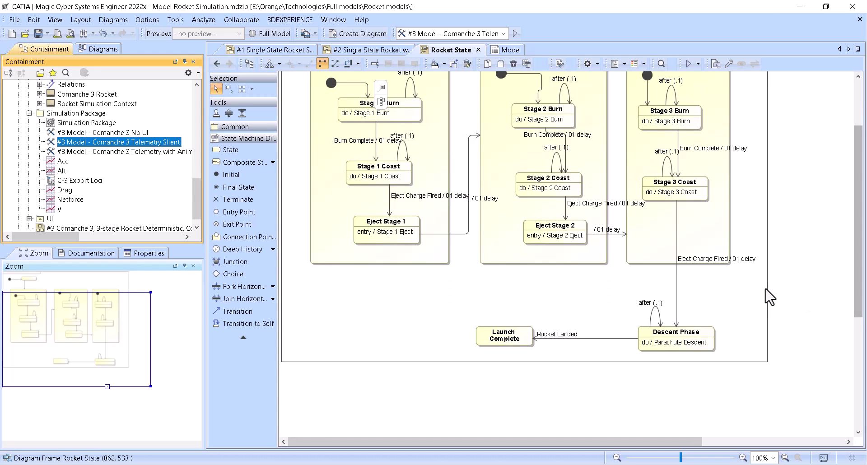
pyautogui.scroll(3, 770, 296)
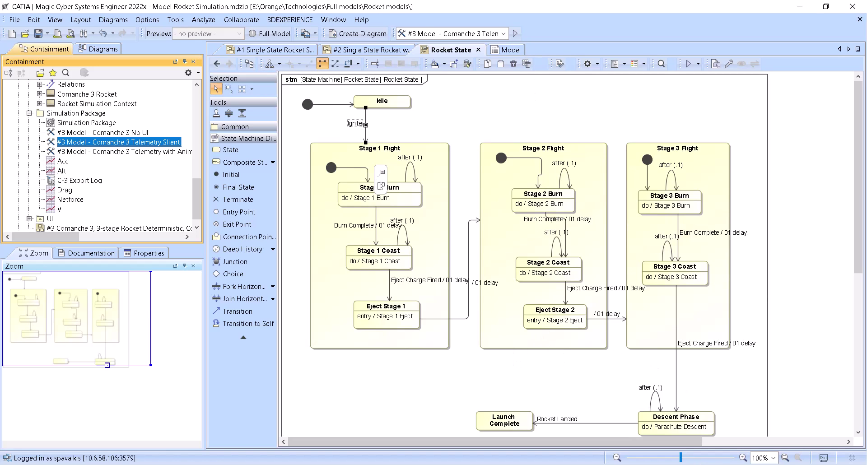
# Step: Switch to PowerPoint's #1 Model presentation and review its slides from How does a rocket fly? through Rocket Parametric Diagram
pyautogui.moveTo(99, 461)
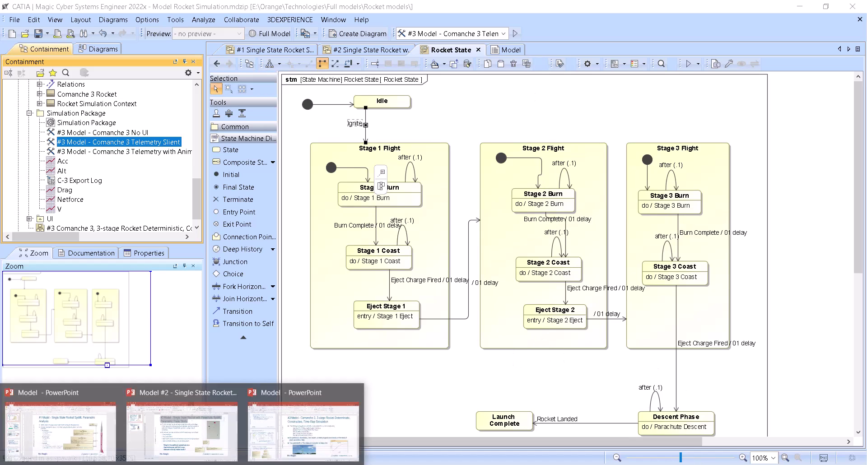
pyautogui.click(90, 442)
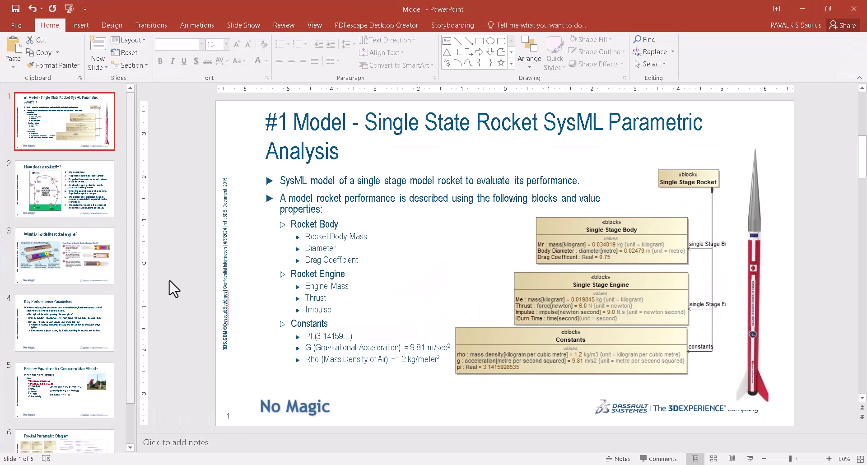
pyautogui.click(81, 190)
pyautogui.click(64, 268)
pyautogui.click(79, 329)
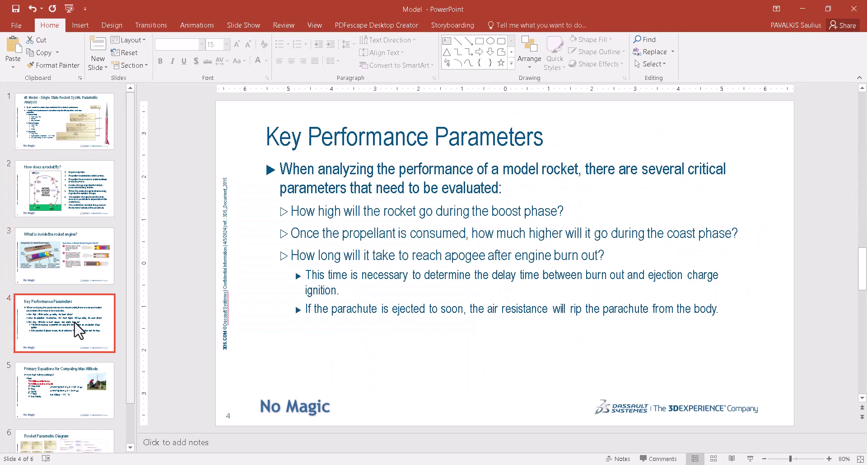
pyautogui.scroll(-2, 79, 329)
pyautogui.click(86, 347)
pyautogui.click(74, 421)
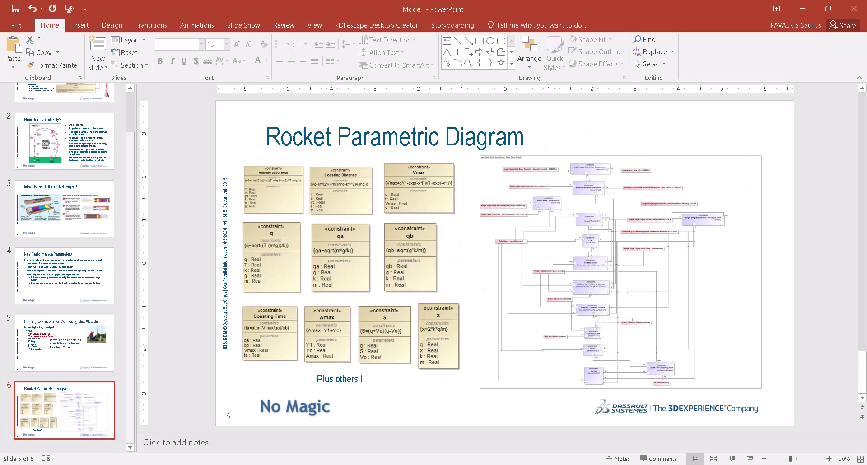
# Step: Switch to the Model #2 - Single State Rocket with Parachute presentation and view its Parametric Analysis slide
pyautogui.click(112, 464)
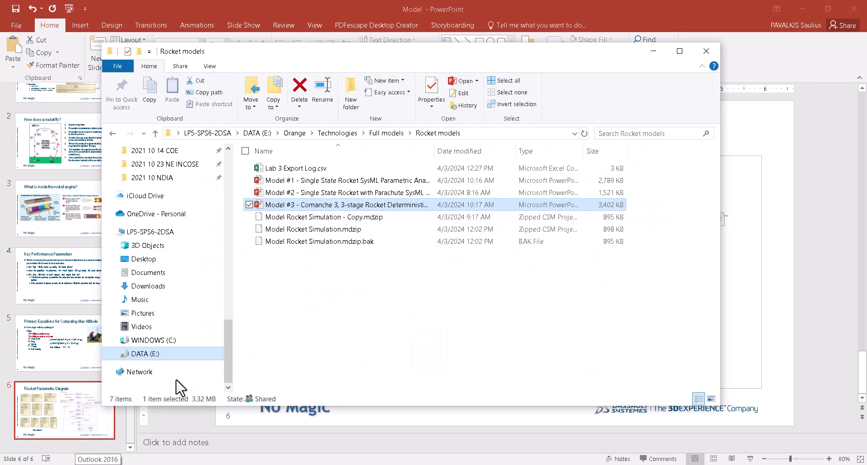
pyautogui.click(164, 443)
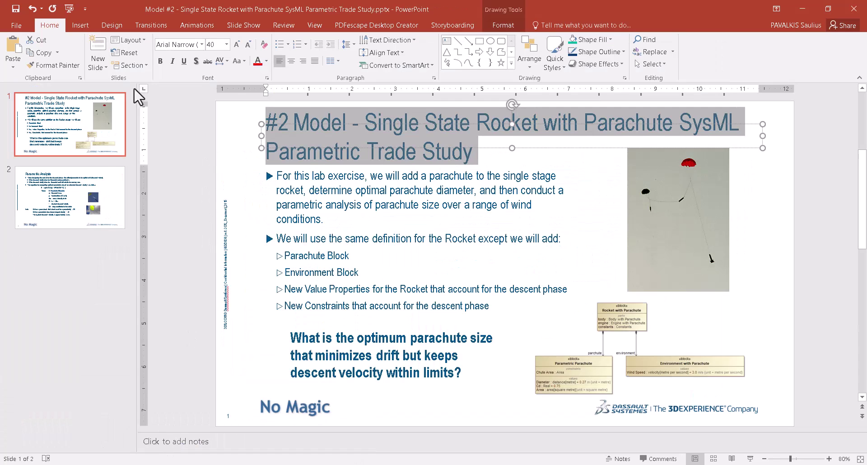
pyautogui.click(102, 171)
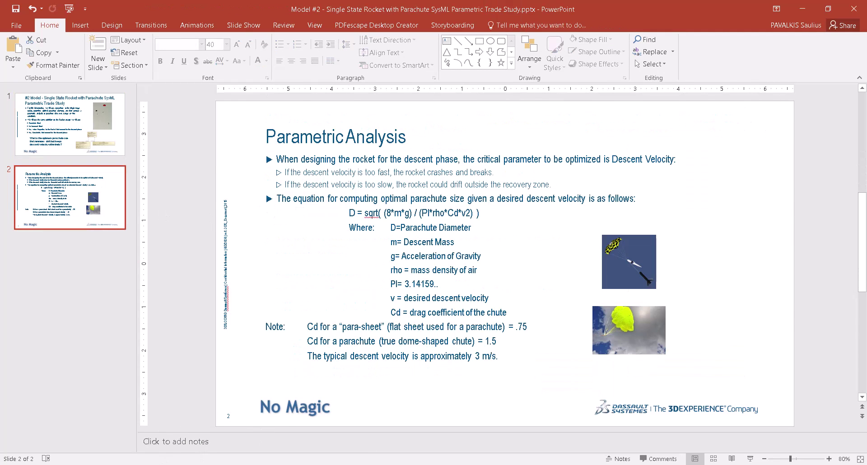
# Step: Switch to the #3 Model - Comanche 3 presentation and view its How Does Rocket Fly? slide
pyautogui.click(113, 463)
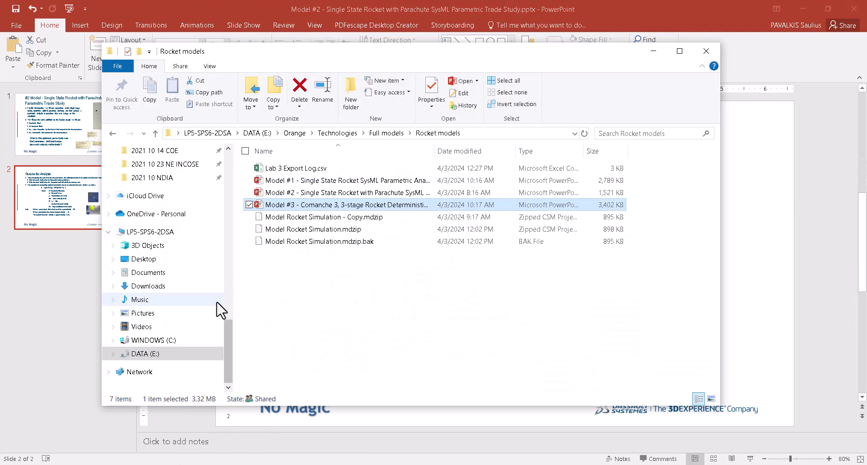
pyautogui.click(183, 463)
pyautogui.click(294, 428)
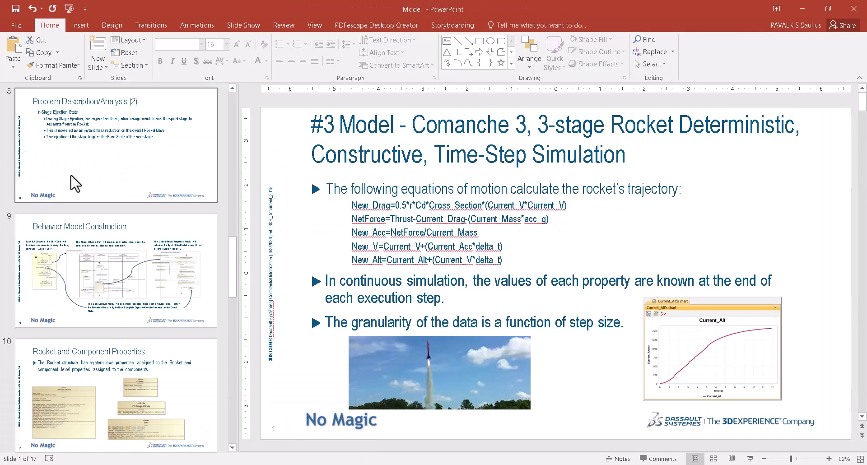
pyautogui.scroll(10, 90, 180)
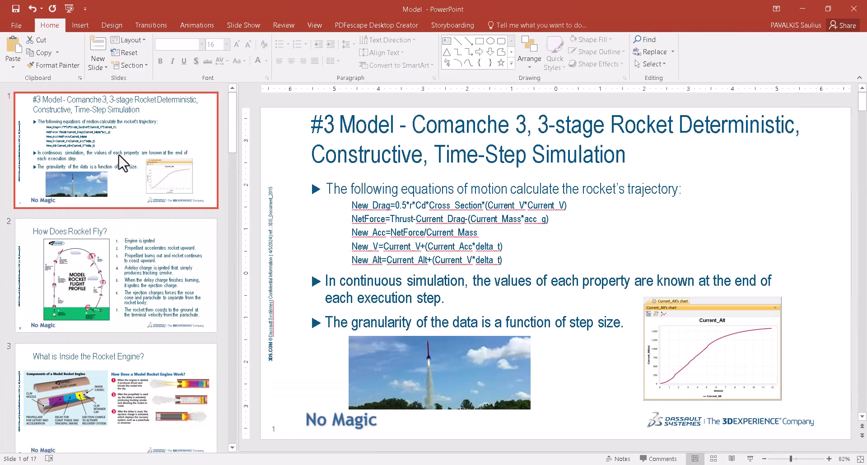
pyautogui.click(131, 271)
pyautogui.scroll(-3, 125, 316)
pyautogui.scroll(-2, 122, 310)
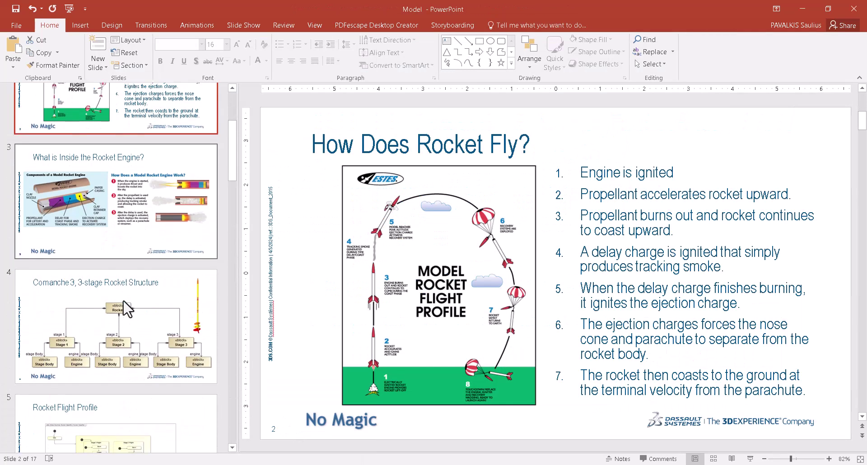
# Step: Review the slides from Comanche 3, 3-stage Rocket Structure through Rocket Flight Profile, Simulation Design Decisions and Problem Description/Analysis (1)
pyautogui.click(126, 325)
pyautogui.scroll(-5, 126, 325)
pyautogui.click(122, 299)
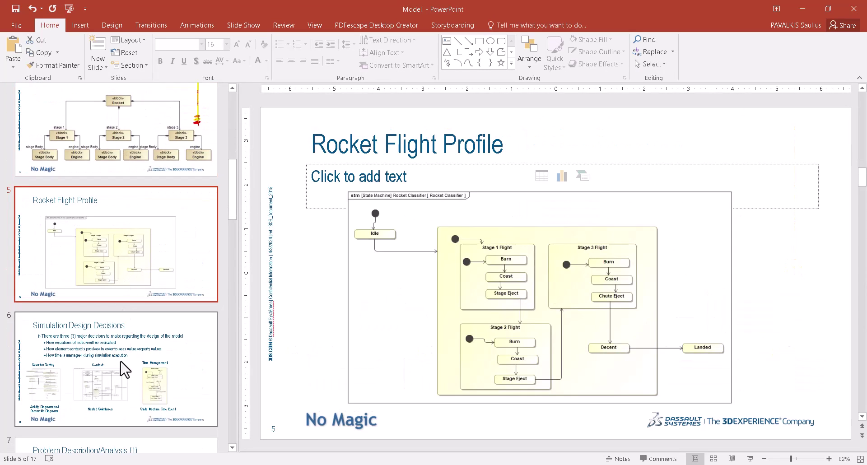
pyautogui.scroll(-3, 123, 271)
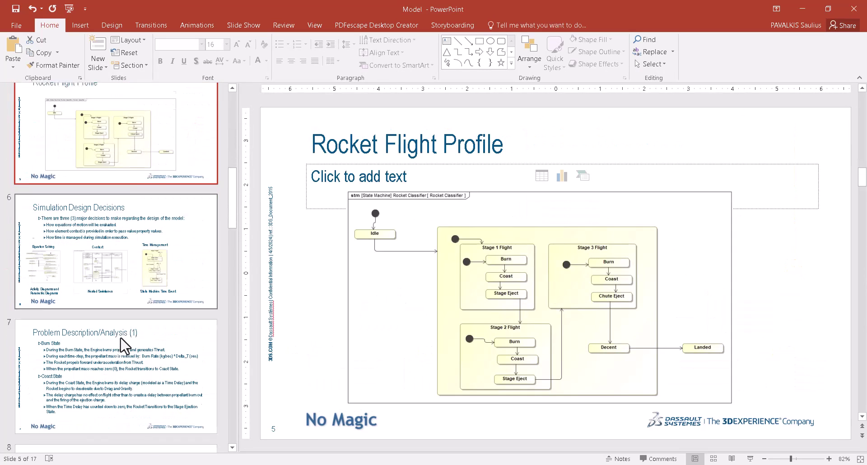
pyautogui.click(128, 275)
pyautogui.click(131, 370)
pyautogui.scroll(-3, 131, 370)
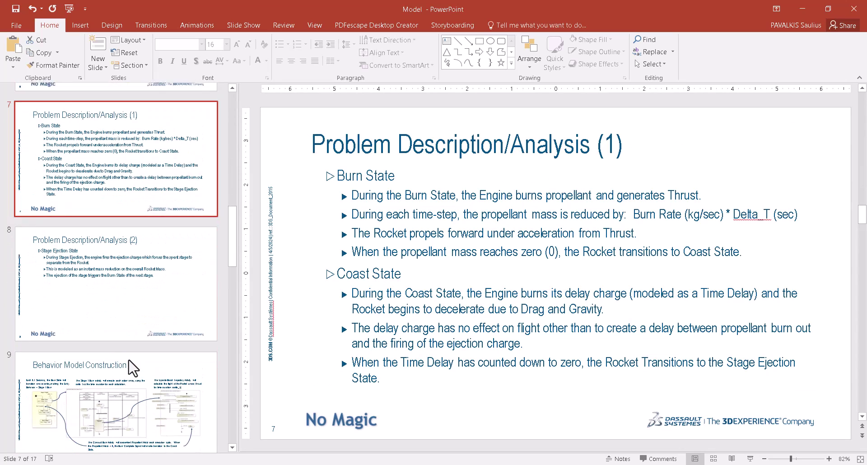
# Step: Review the slides from Problem Description/Analysis (2) through Behavior Model Construction, Rocket and Component Properties and Initial Values
pyautogui.click(127, 343)
pyautogui.click(124, 395)
pyautogui.scroll(-3, 121, 386)
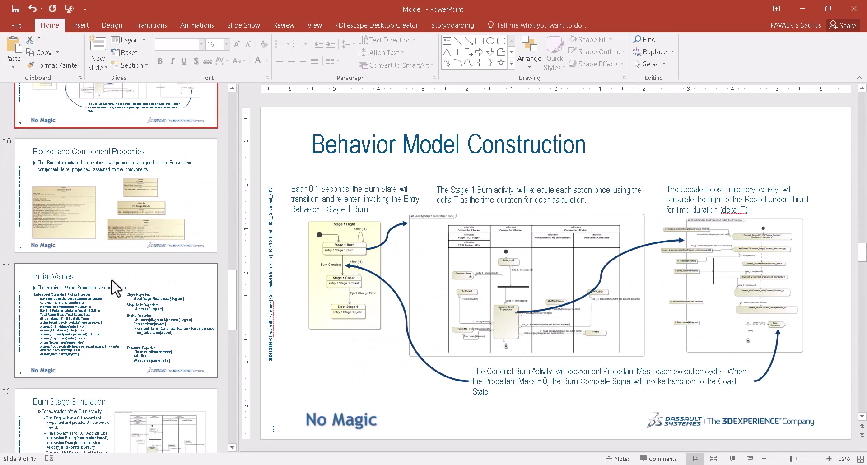
pyautogui.click(134, 248)
pyautogui.click(130, 322)
pyautogui.scroll(-3, 136, 271)
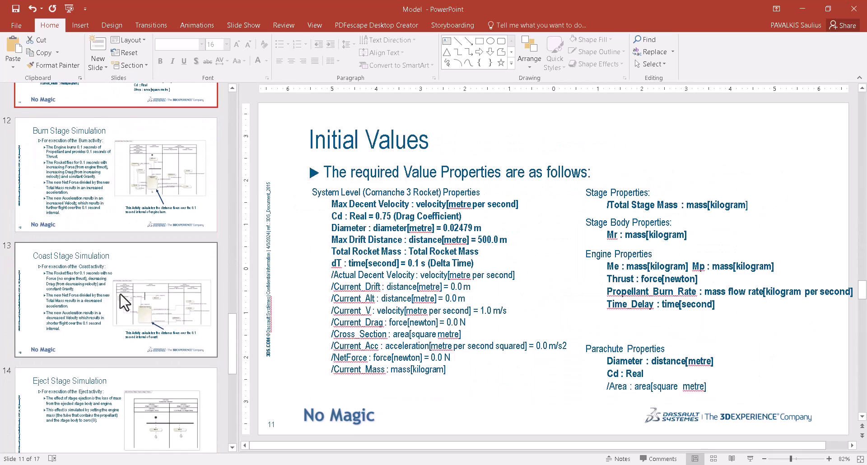
# Step: Review the remaining slides, from Burn Stage Simulation through the other stage simulations and Equations of Motion to Flight Trajectory Simulation Results
pyautogui.click(145, 204)
pyautogui.click(144, 293)
pyautogui.scroll(-3, 141, 271)
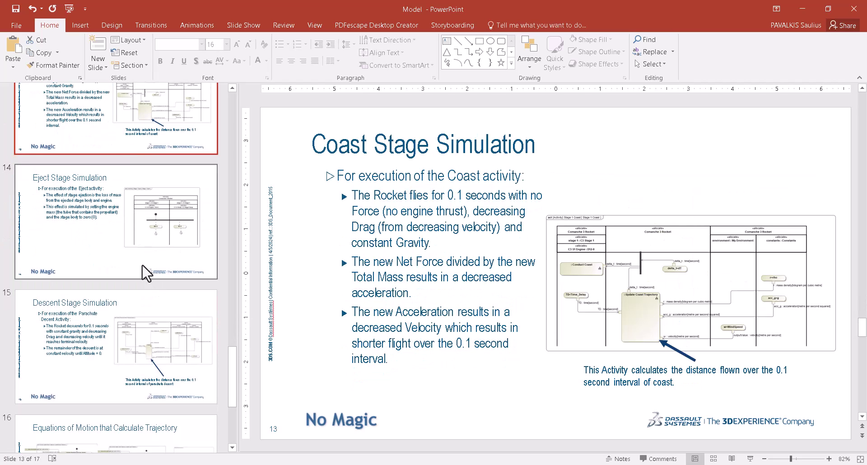
pyautogui.click(141, 243)
pyautogui.click(137, 326)
pyautogui.scroll(-3, 138, 326)
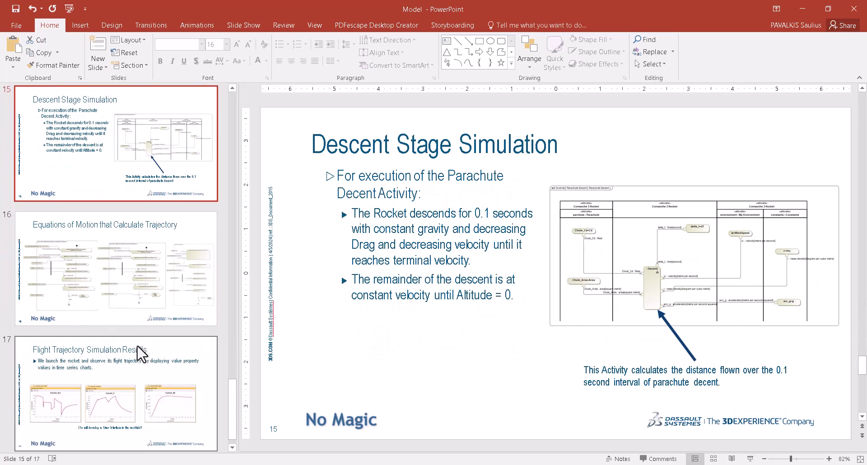
pyautogui.click(139, 295)
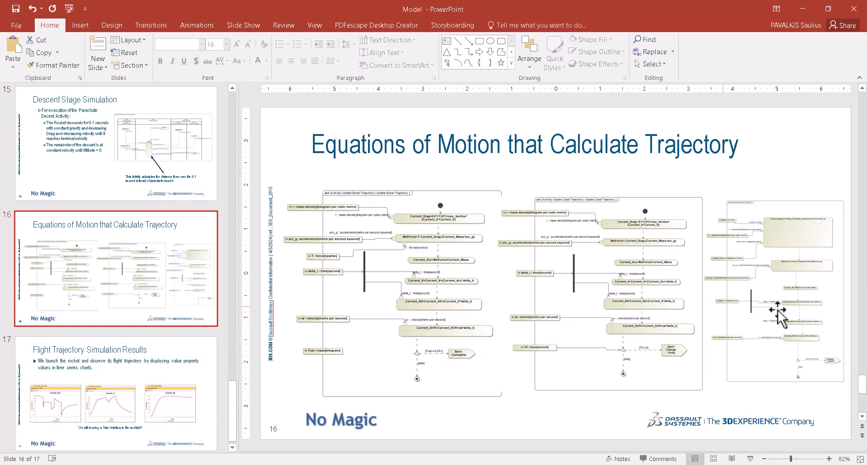
pyautogui.click(131, 354)
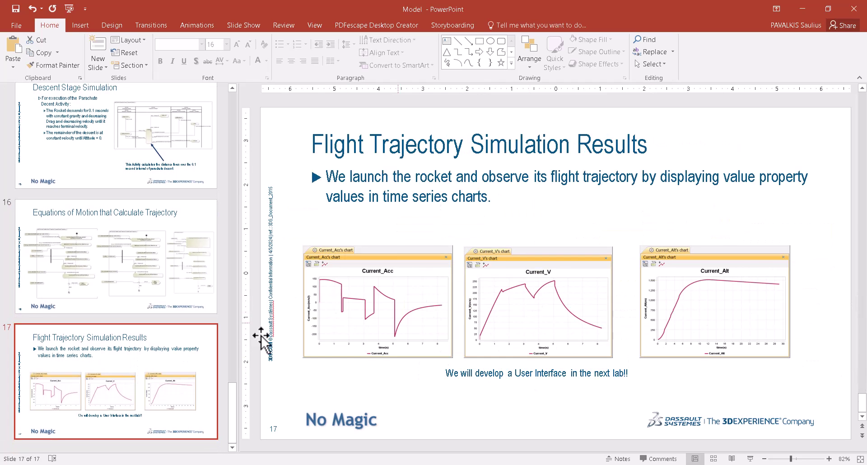